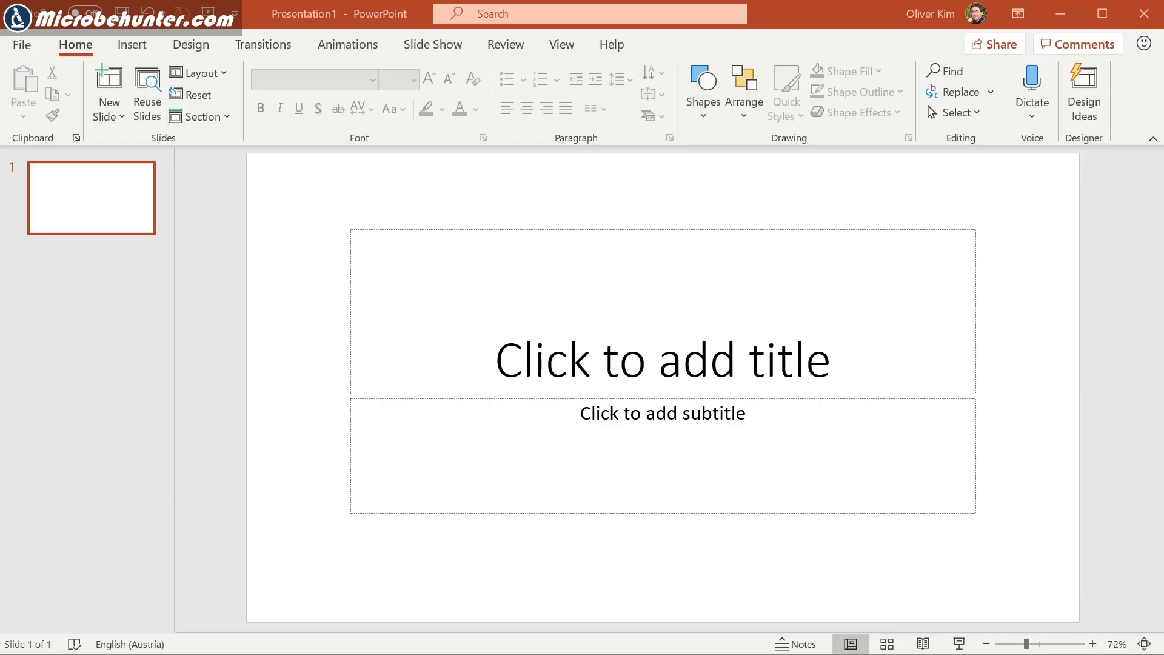
- Place the wasp head photo on the slide, sized to fill it
{"action": "left_click_drag", "start_coordinate": [754, 465], "coordinate": [712, 444]}
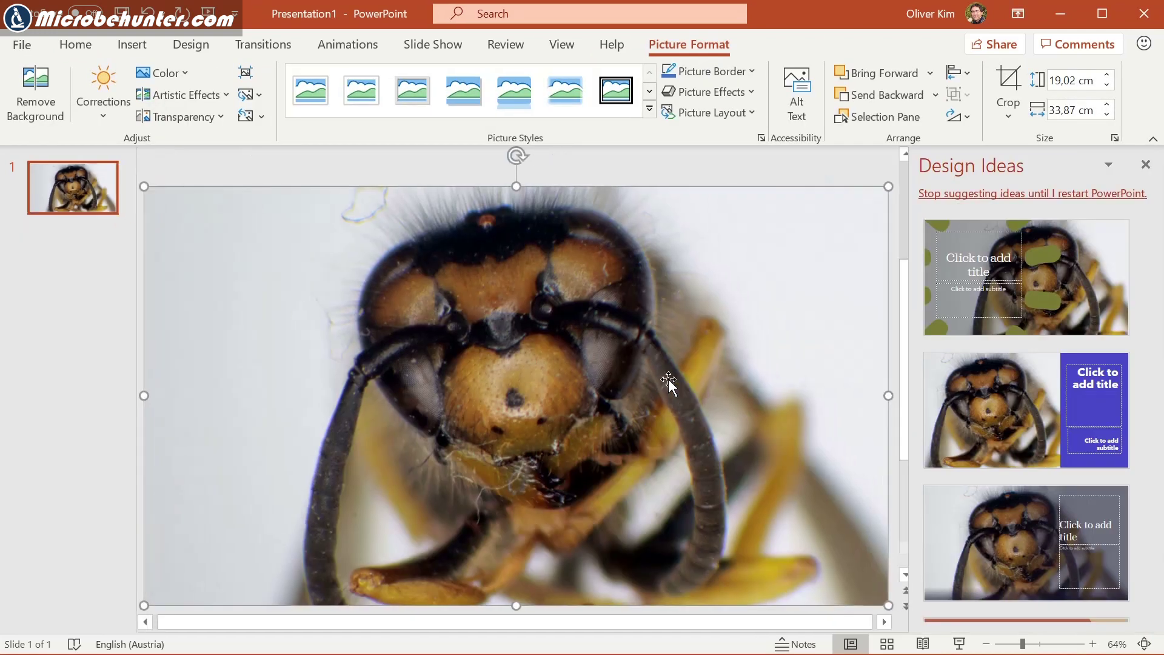
{"action": "left_click", "coordinate": [1145, 165]}
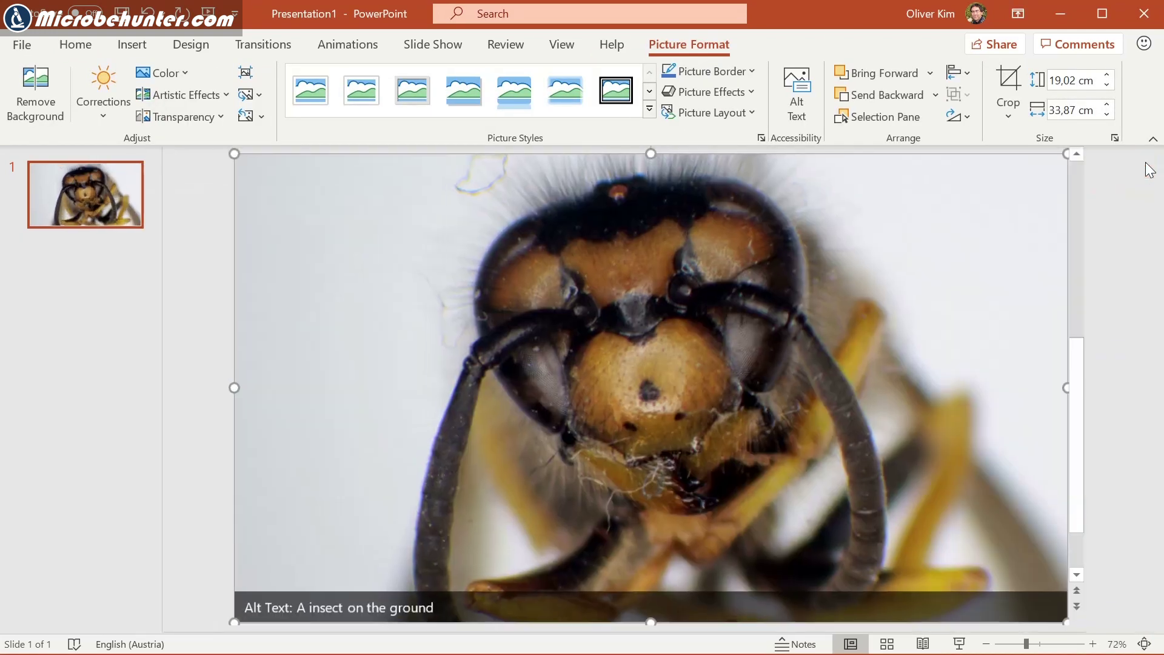
{"action": "left_click_drag", "start_coordinate": [609, 275], "coordinate": [608, 271]}
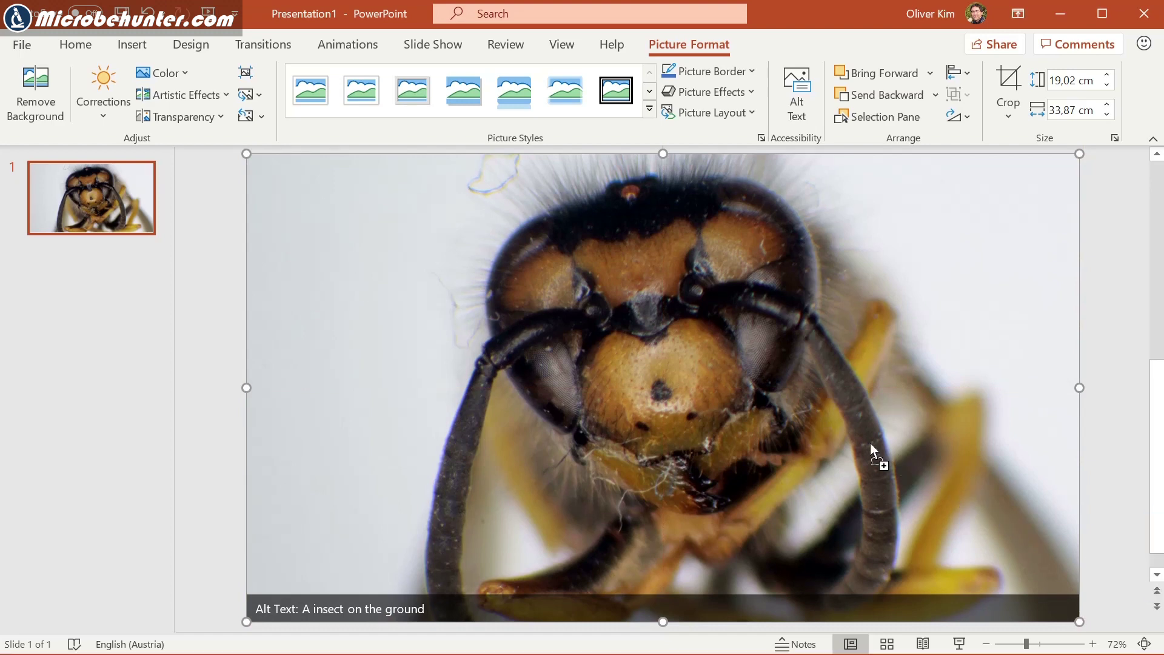
- Drop the ruler photo over the wasp photo and move it up and left
{"action": "left_click_drag", "start_coordinate": [871, 449], "coordinate": [852, 450]}
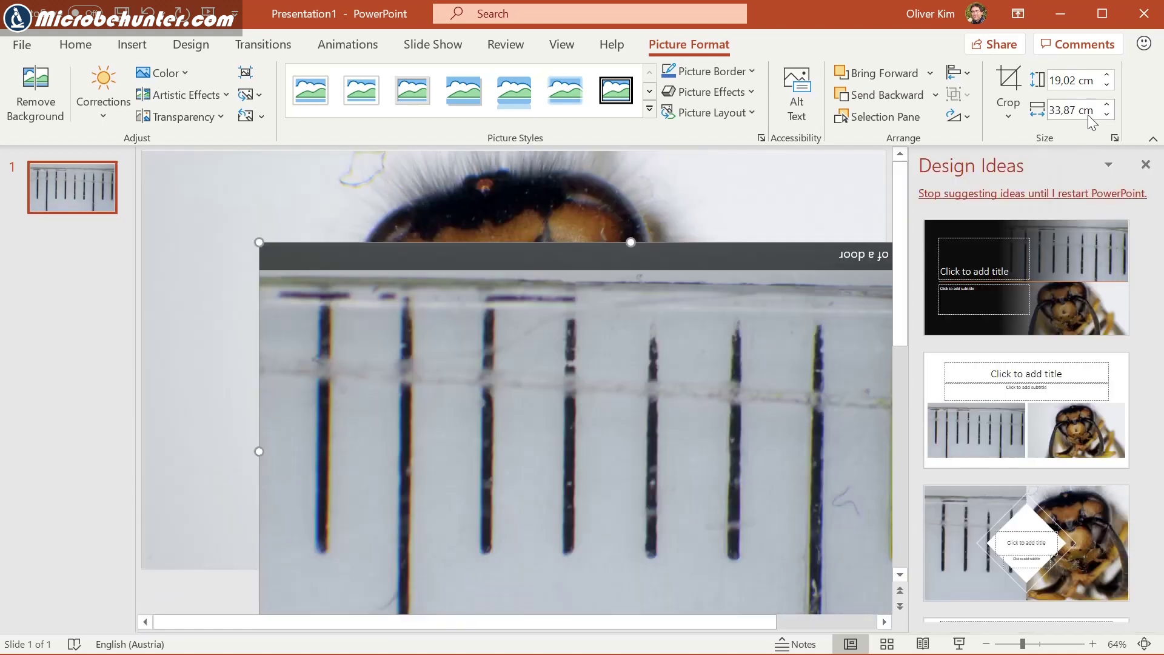
{"action": "left_click", "coordinate": [1145, 165]}
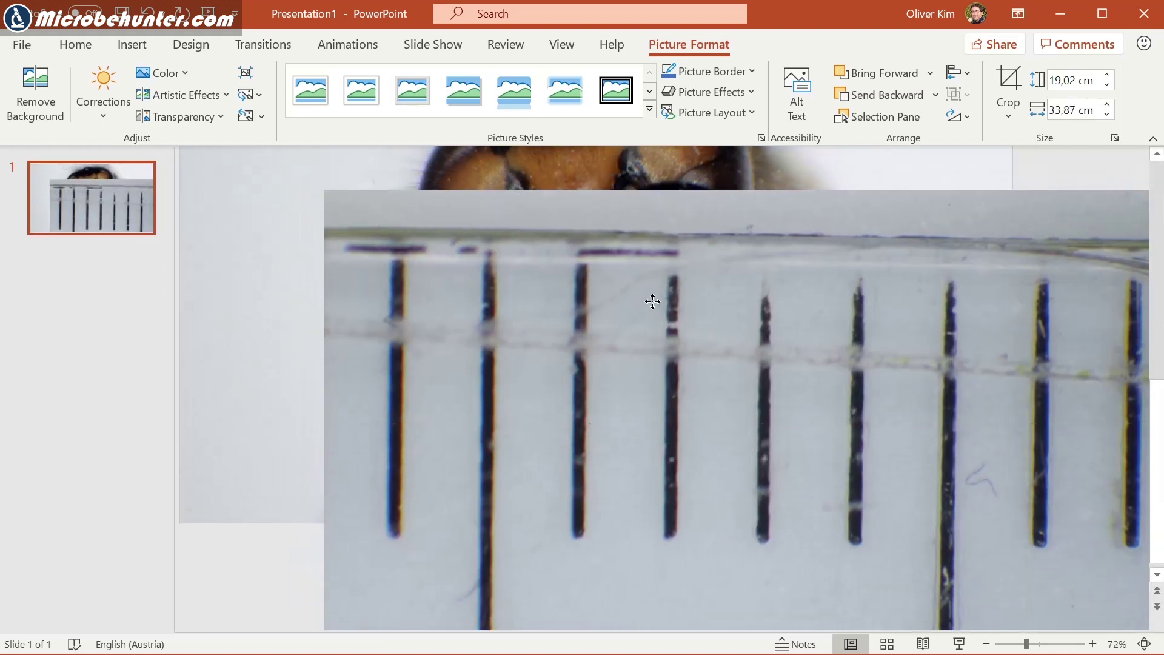
{"action": "left_click_drag", "start_coordinate": [636, 363], "coordinate": [543, 301]}
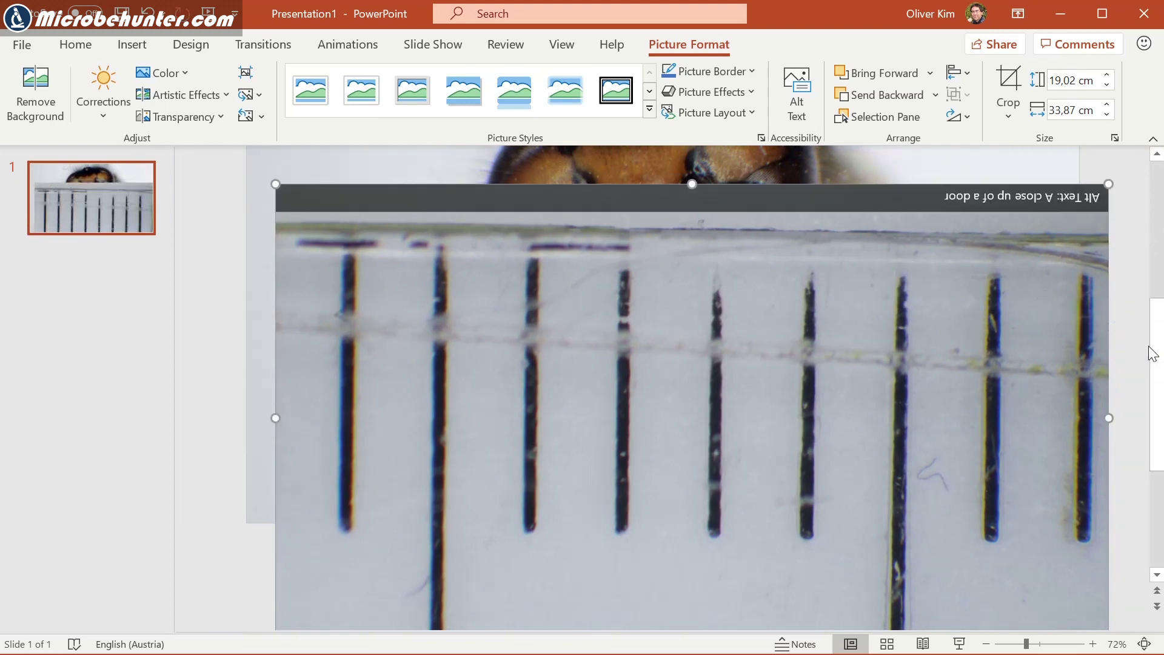
{"action": "left_click_drag", "start_coordinate": [1156, 355], "coordinate": [1157, 336]}
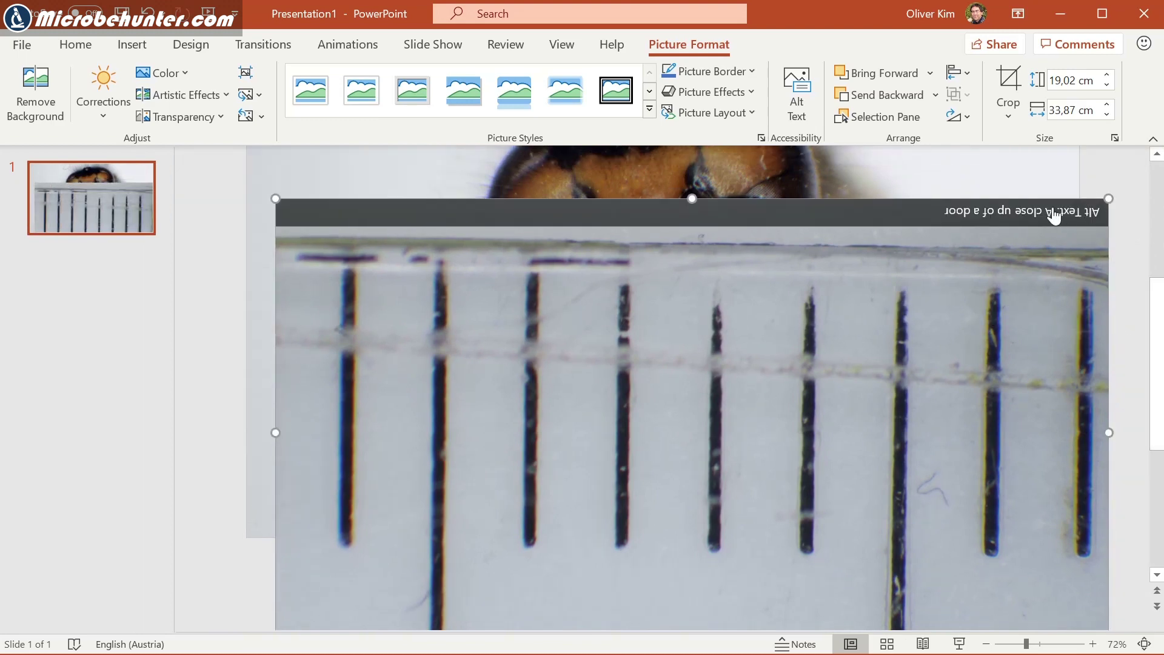
{"action": "left_click", "coordinate": [1008, 87]}
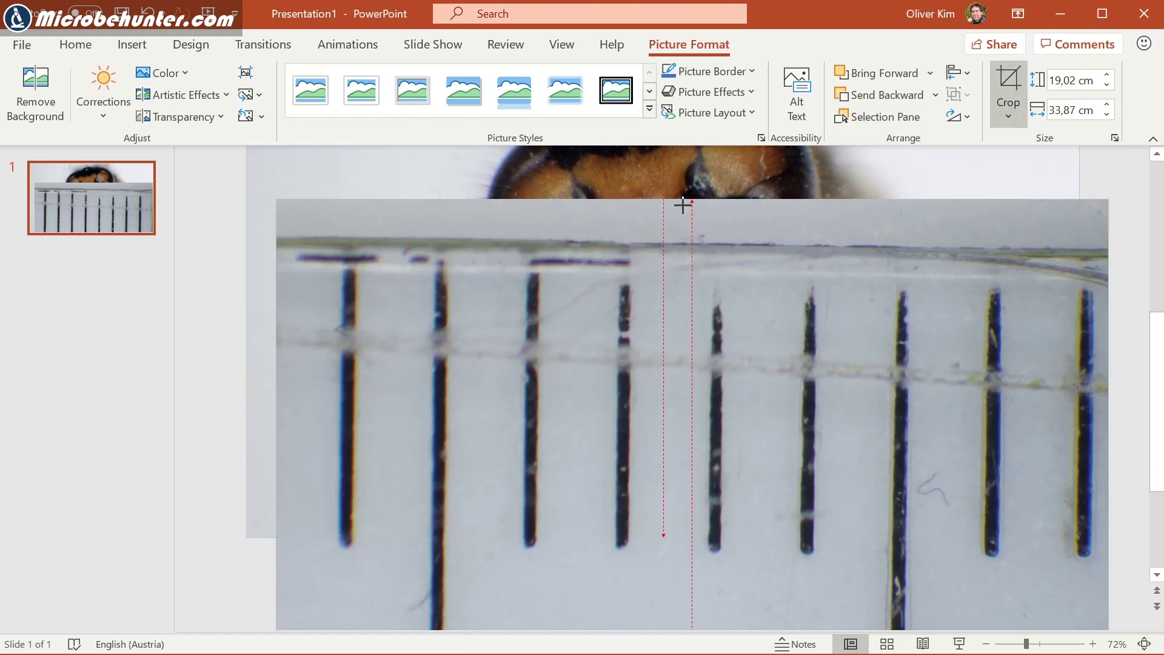
- Crop the top, right and left edges off the ruler photo
{"action": "left_click_drag", "start_coordinate": [691, 200], "coordinate": [667, 318]}
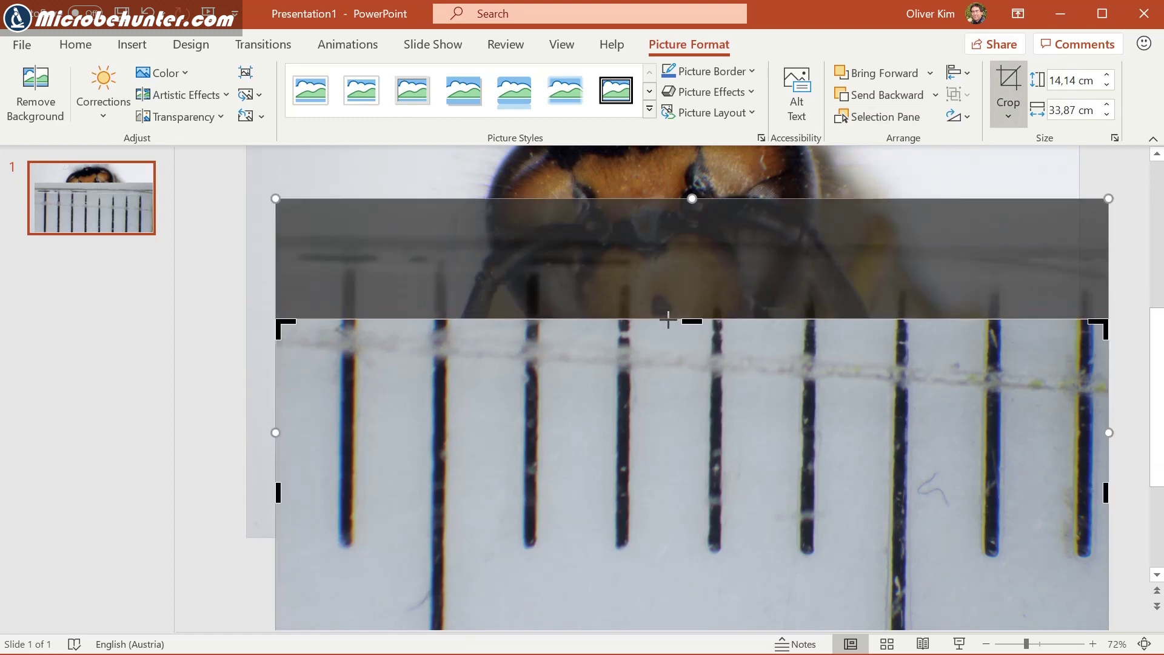
{"action": "left_click_drag", "start_coordinate": [1107, 492], "coordinate": [878, 492]}
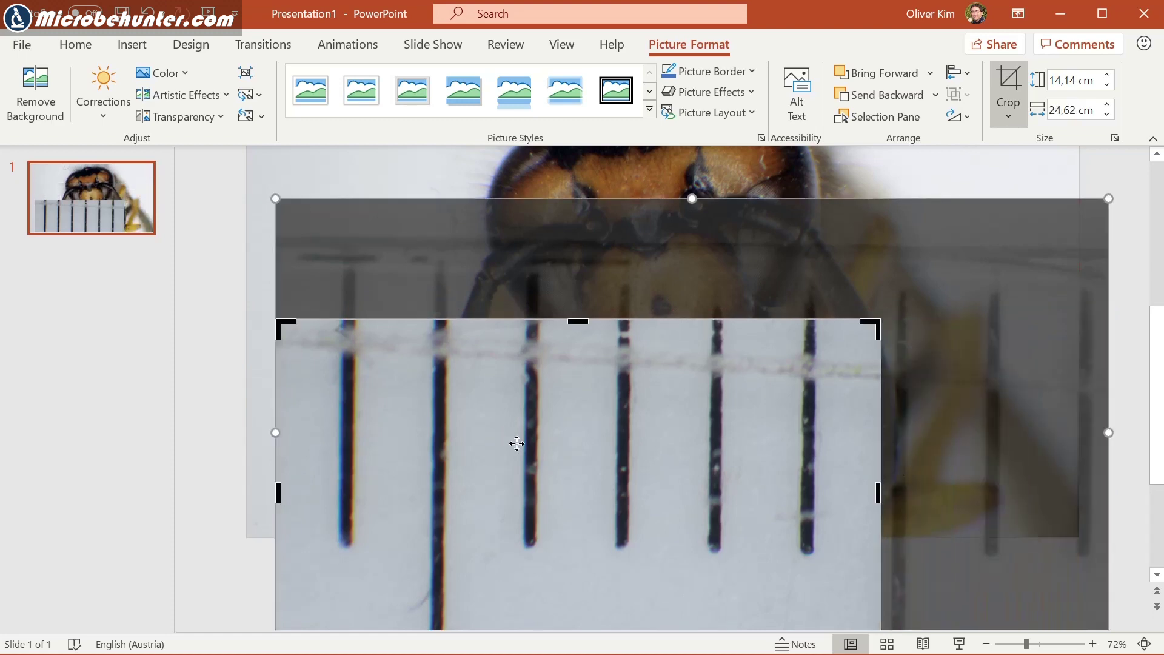
{"action": "left_click", "coordinate": [273, 500]}
{"action": "left_click", "coordinate": [330, 568]}
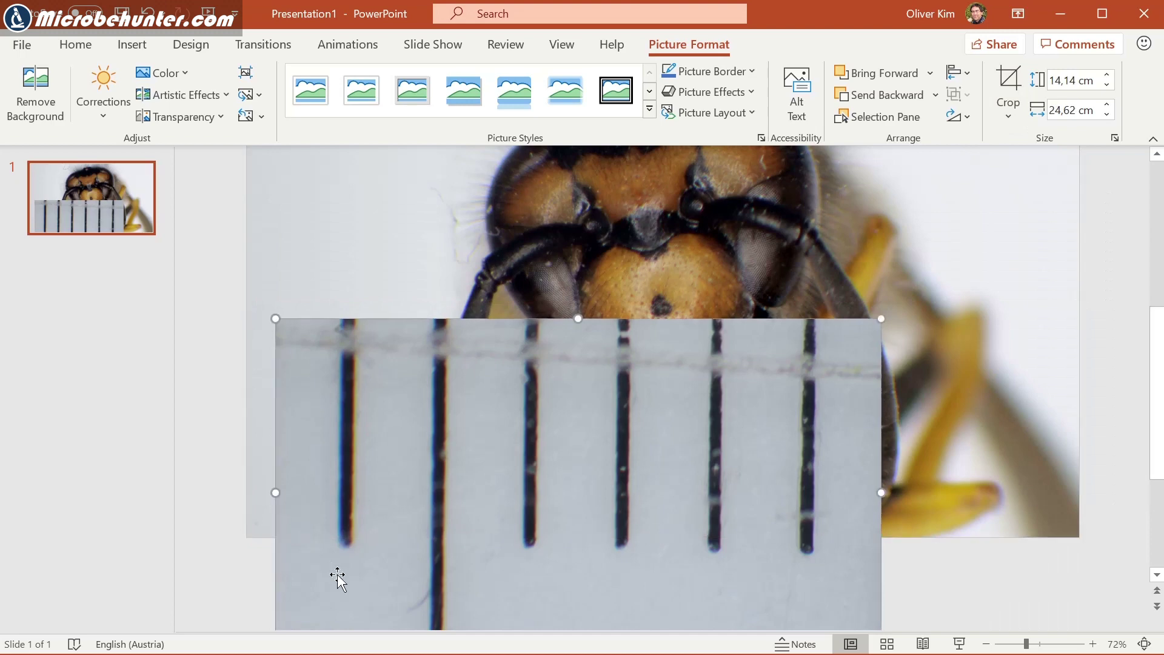
{"action": "left_click", "coordinate": [1008, 82]}
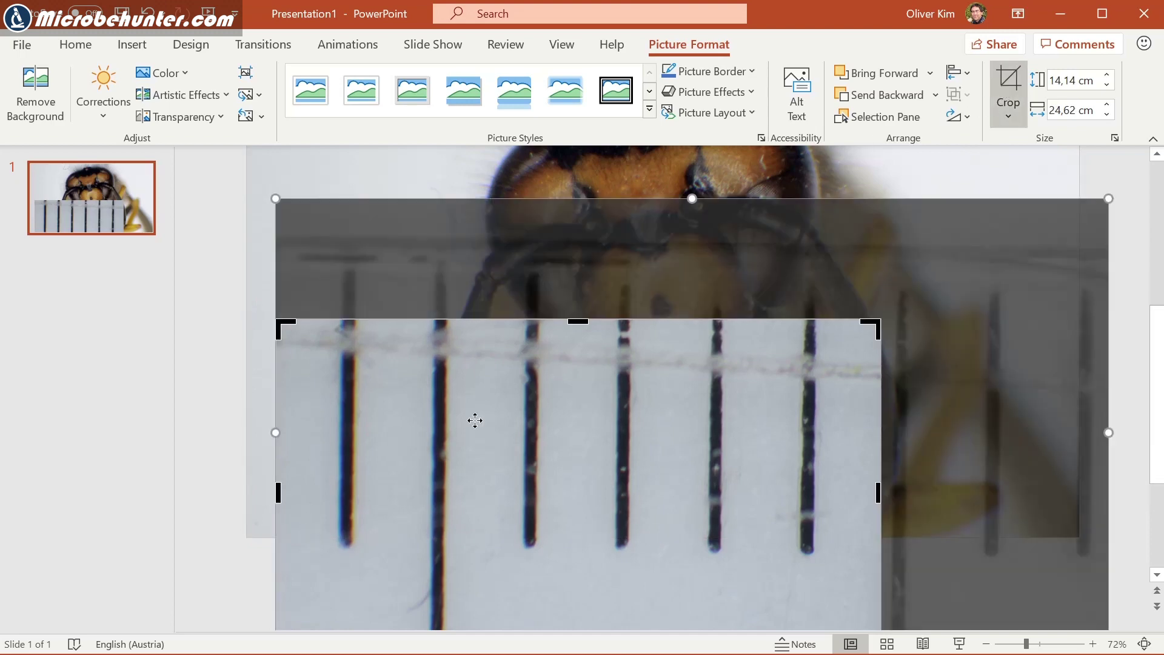
{"action": "left_click_drag", "start_coordinate": [277, 491], "coordinate": [470, 492]}
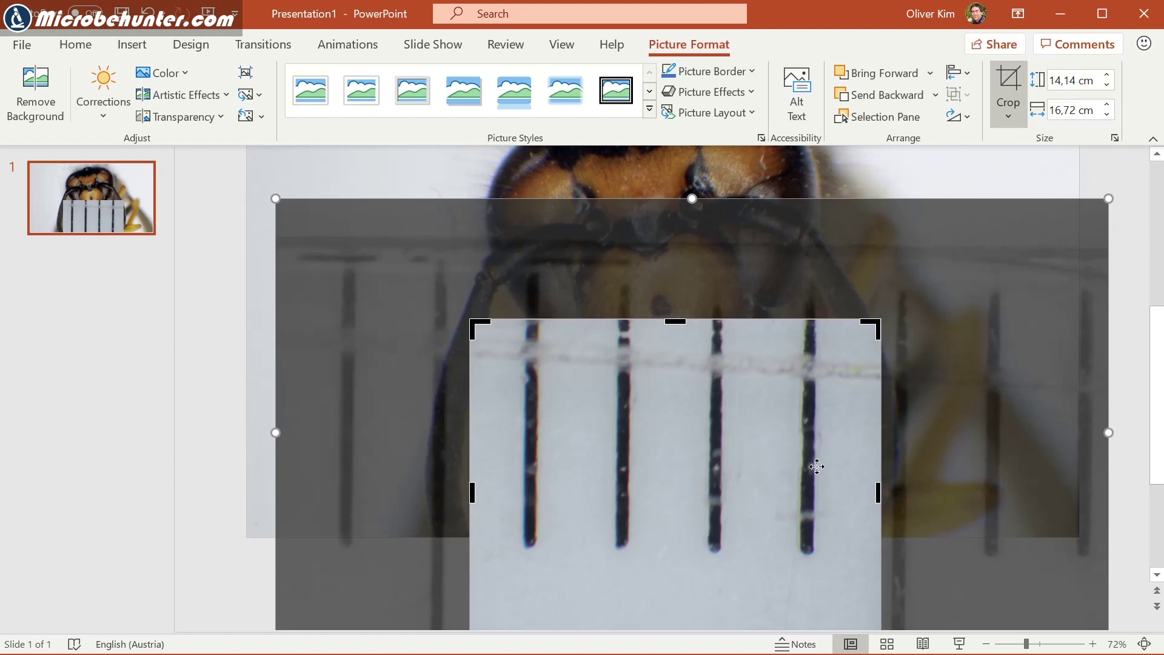
{"action": "left_click", "coordinate": [1123, 456]}
- Crop the ruler's bottom to a thin four-line strip over the wasp's lower right
{"action": "left_click_drag", "start_coordinate": [735, 489], "coordinate": [722, 415]}
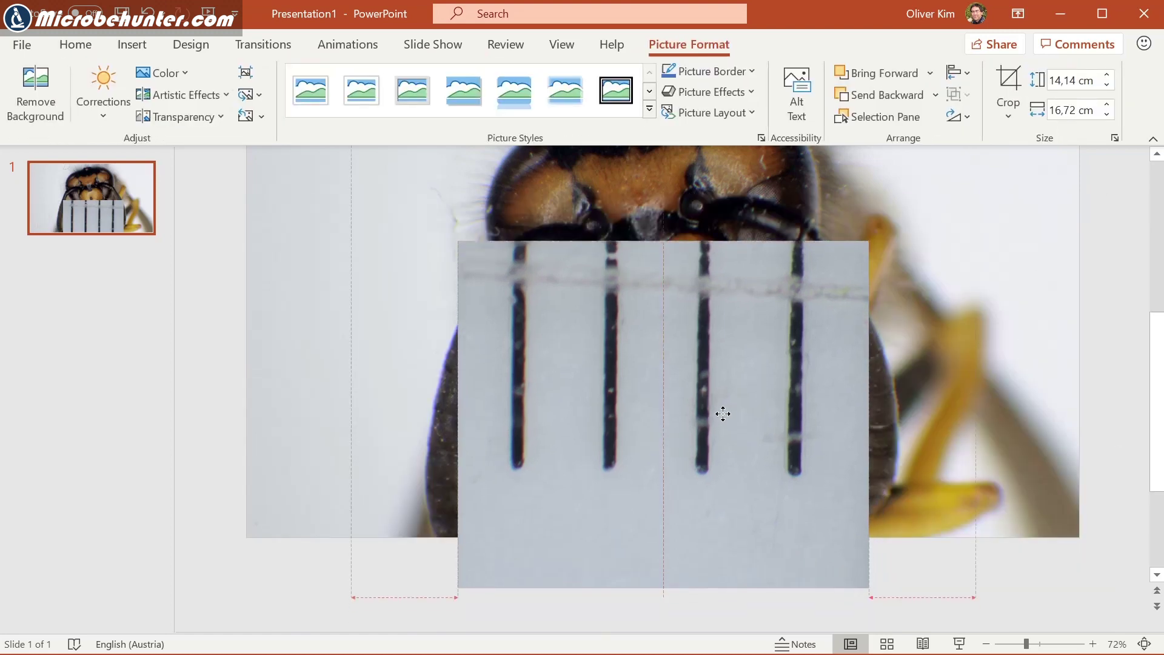
{"action": "left_click", "coordinate": [1008, 84]}
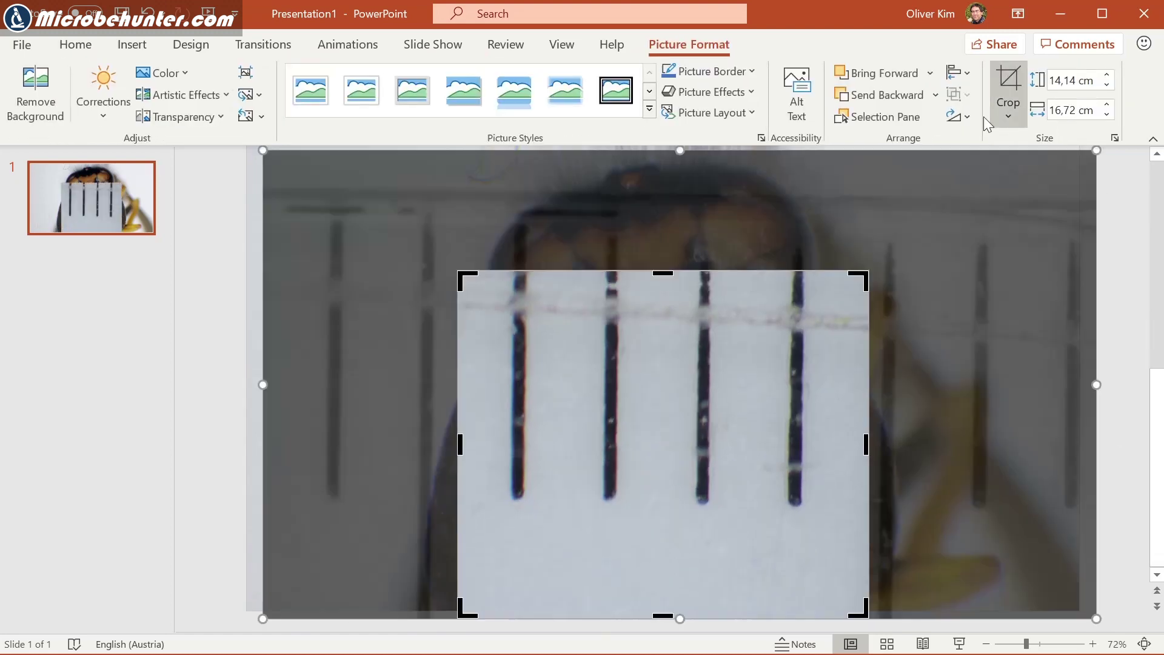
{"action": "left_click_drag", "start_coordinate": [662, 617], "coordinate": [664, 407]}
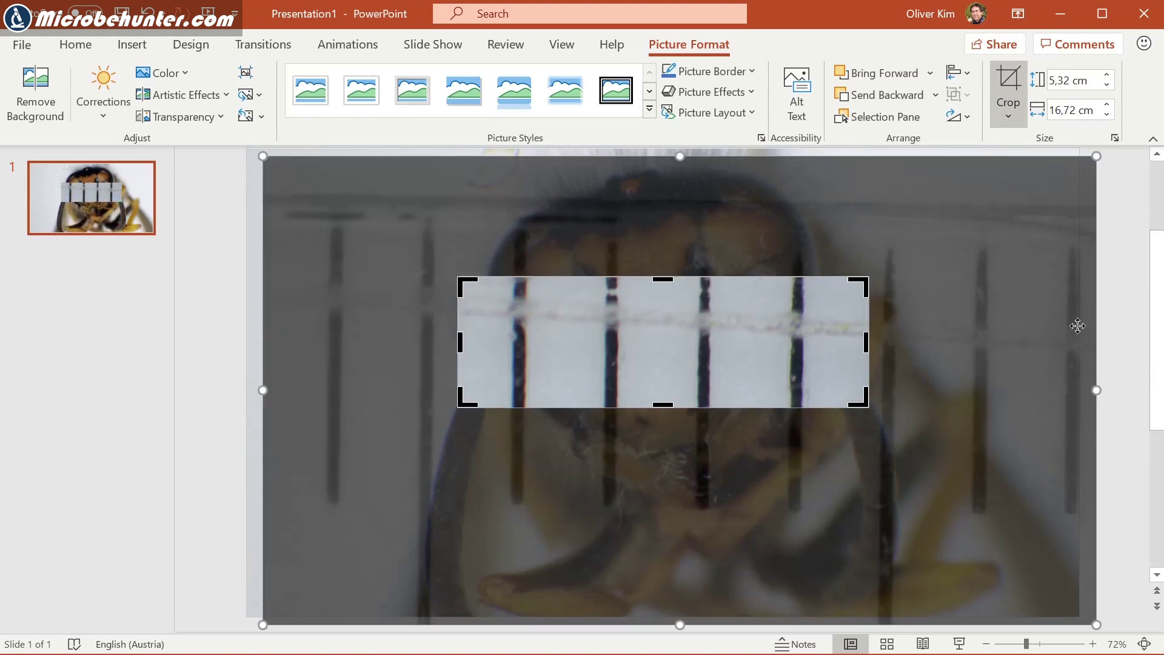
{"action": "left_click", "coordinate": [1118, 322]}
{"action": "left_click", "coordinate": [779, 364]}
{"action": "left_click_drag", "start_coordinate": [683, 341], "coordinate": [791, 520]}
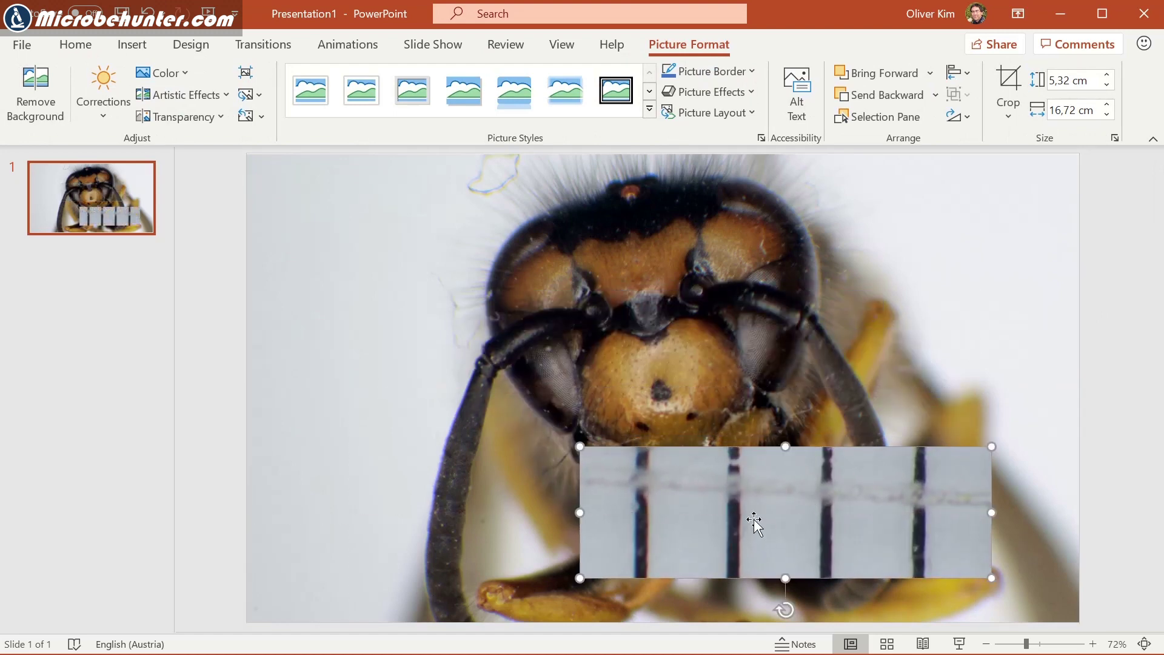
- Draw a thin rectangle spanning the gap between two adjacent ruler graduation lines
{"action": "key", "text": "Escape"}
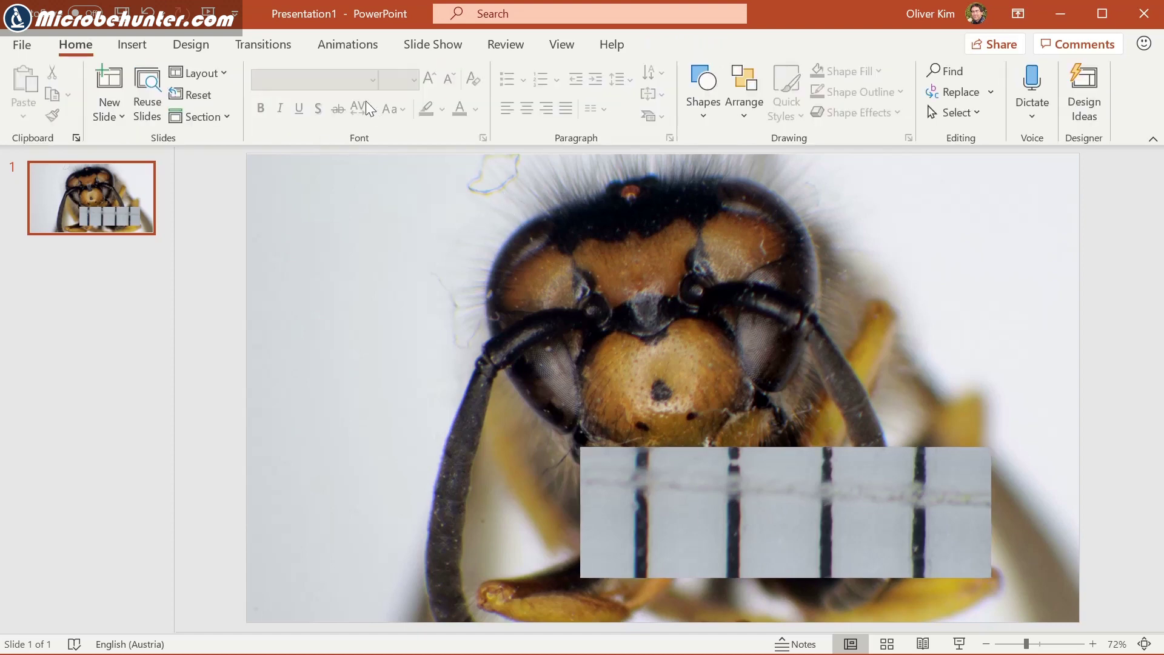
{"action": "left_click", "coordinate": [137, 45]}
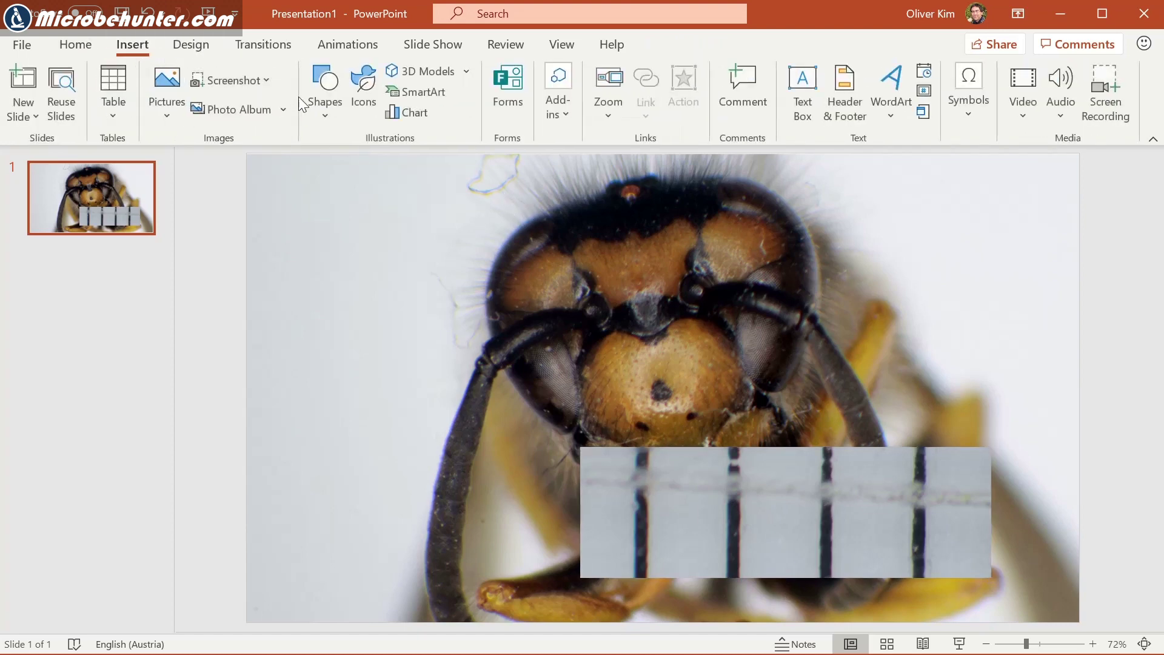
{"action": "left_click", "coordinate": [323, 109]}
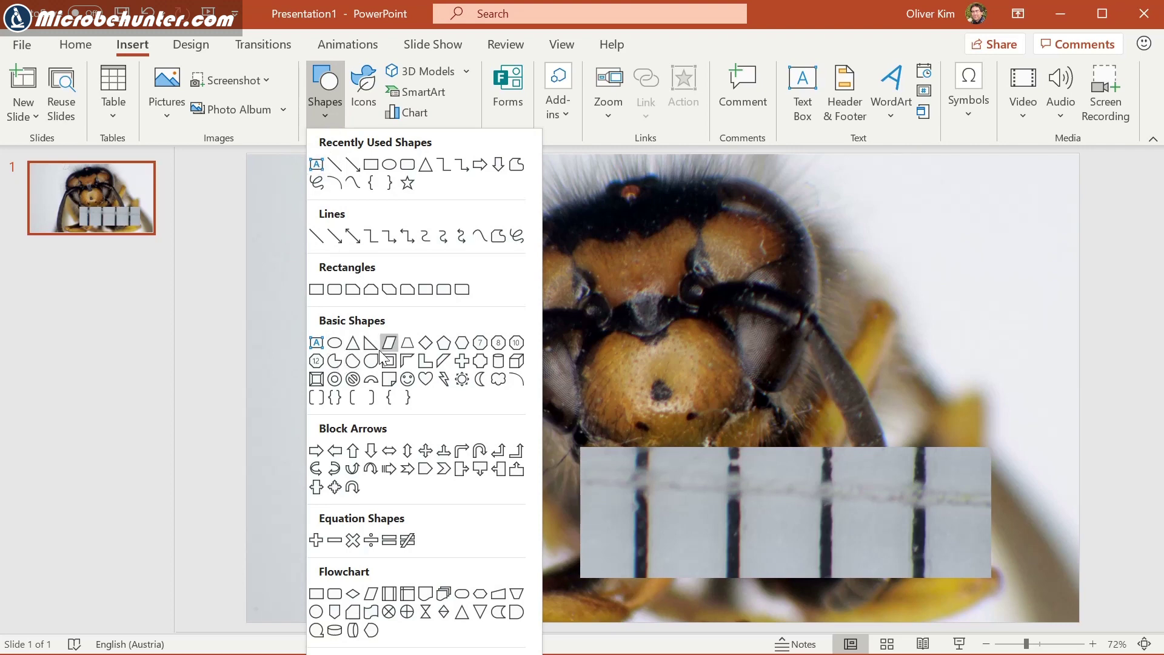
{"action": "left_click", "coordinate": [372, 164]}
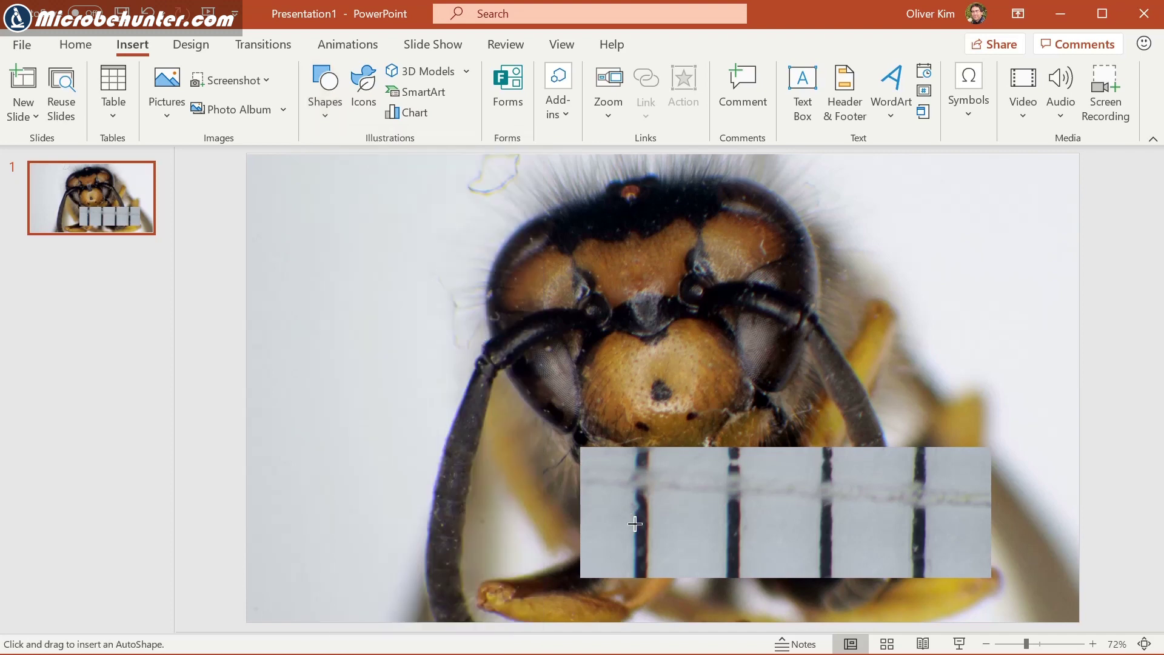
{"action": "scroll", "coordinate": [635, 525], "scroll_direction": "up", "scroll_amount": 4, "text": "ctrl"}
{"action": "scroll", "coordinate": [634, 524], "scroll_direction": "up", "scroll_amount": 4, "text": "ctrl"}
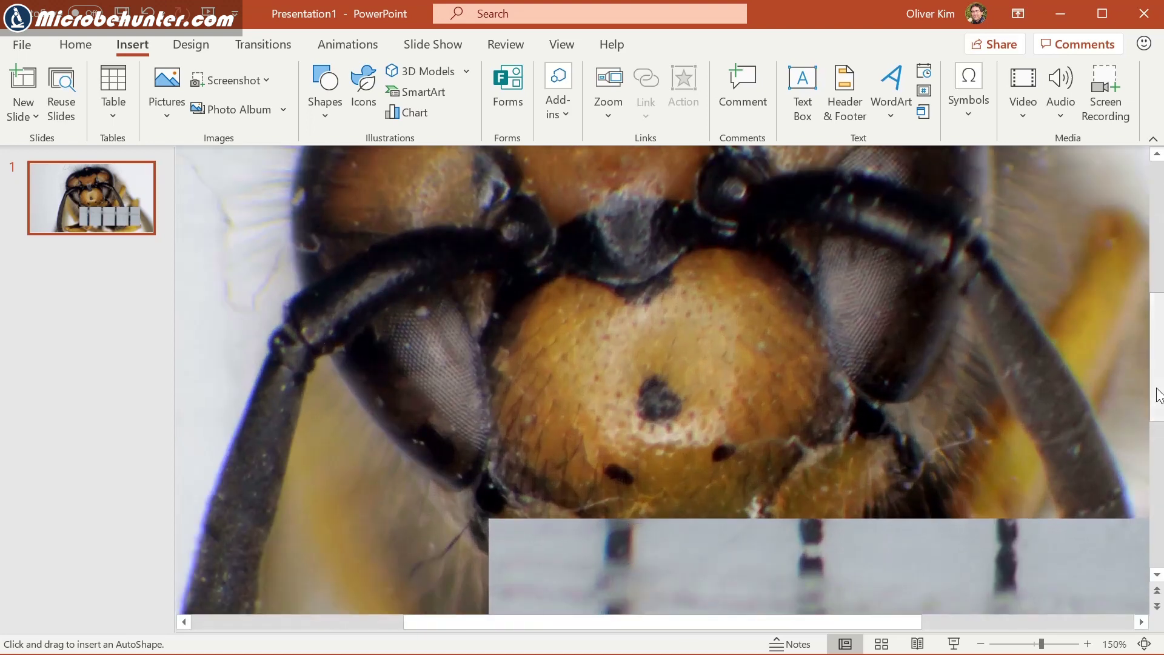
{"action": "left_click_drag", "start_coordinate": [1157, 364], "coordinate": [1156, 482]}
{"action": "scroll", "coordinate": [720, 419], "scroll_direction": "up", "scroll_amount": 5, "text": "ctrl"}
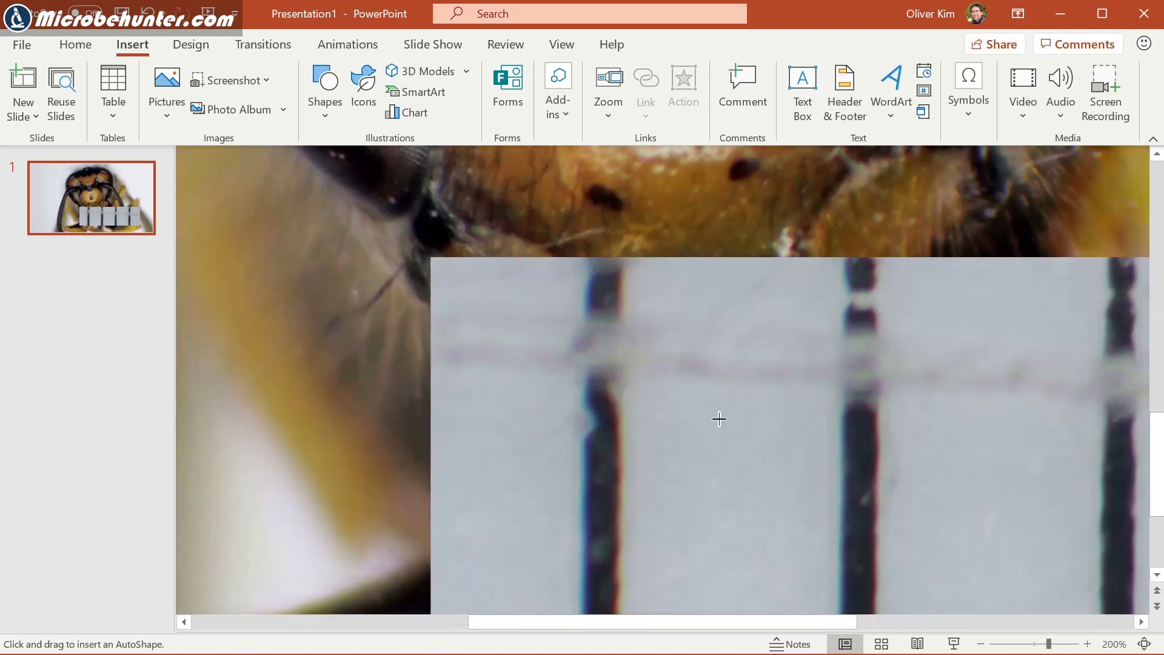
{"action": "left_click_drag", "start_coordinate": [1154, 444], "coordinate": [1155, 473]}
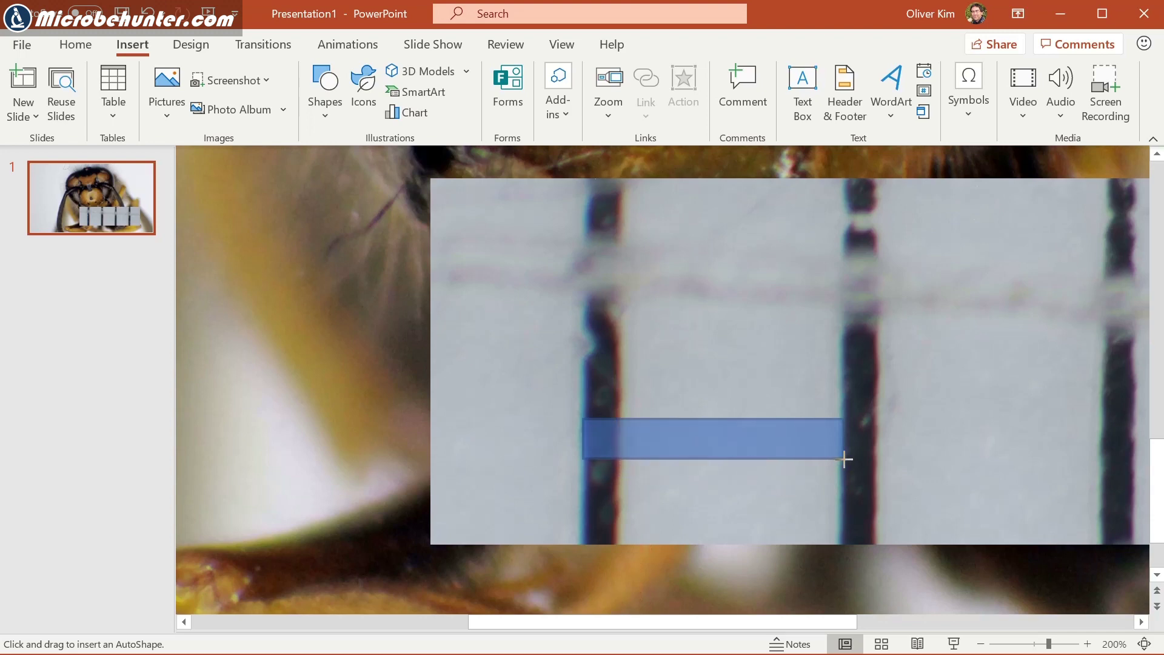
{"action": "left_click_drag", "start_coordinate": [842, 458], "coordinate": [845, 459]}
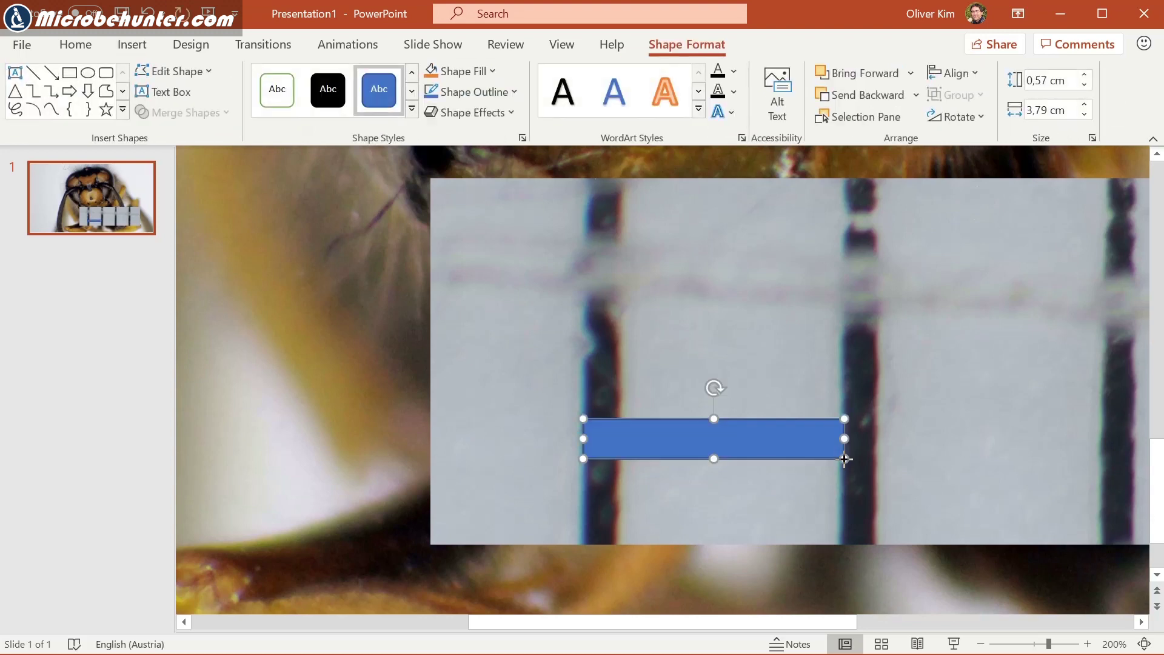
- Make the rectangle solid black with no outline, then duplicate it
{"action": "right_click", "coordinate": [806, 445]}
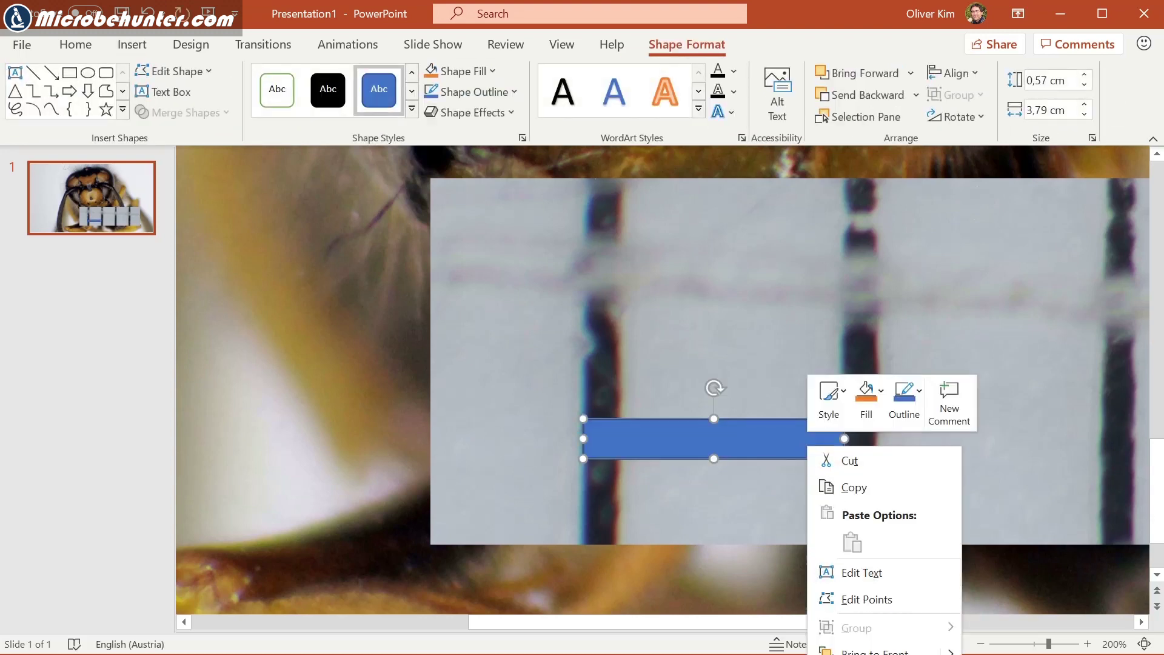
{"action": "left_click", "coordinate": [864, 652]}
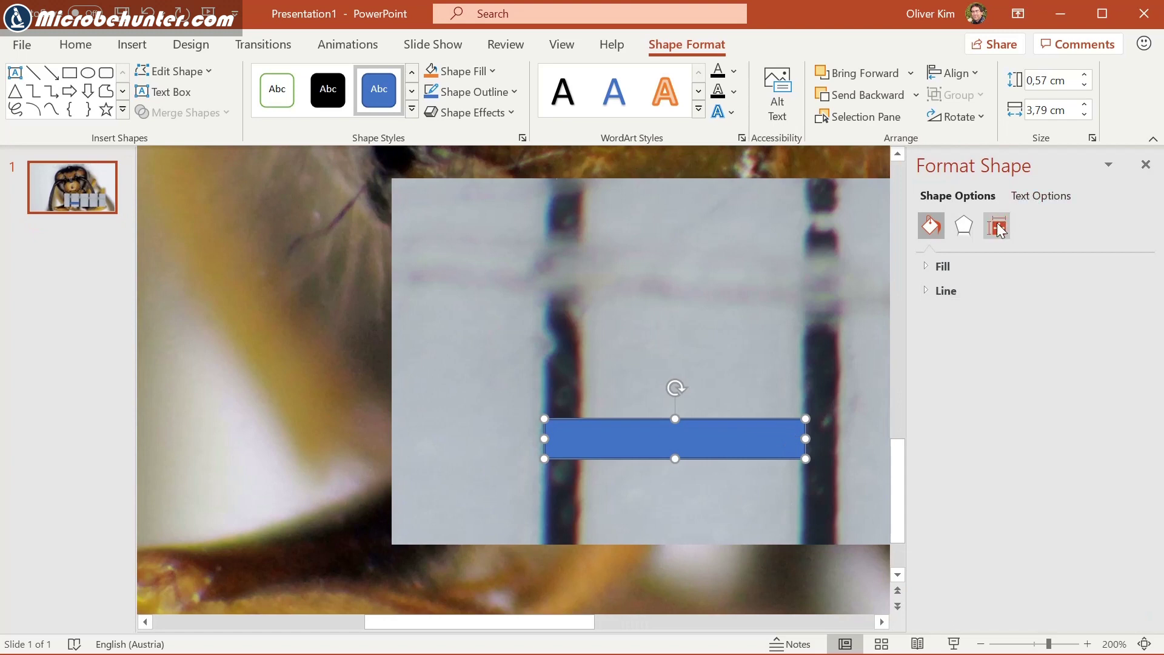
{"action": "left_click", "coordinate": [942, 264]}
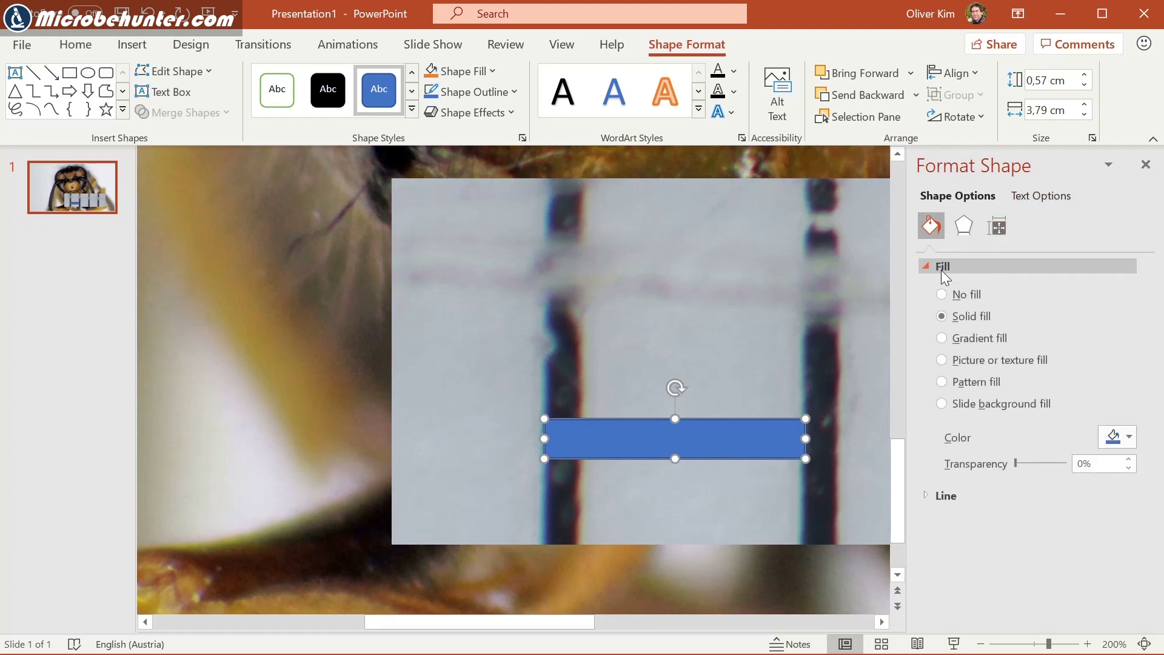
{"action": "left_click", "coordinate": [1128, 437]}
{"action": "left_click", "coordinate": [1121, 485]}
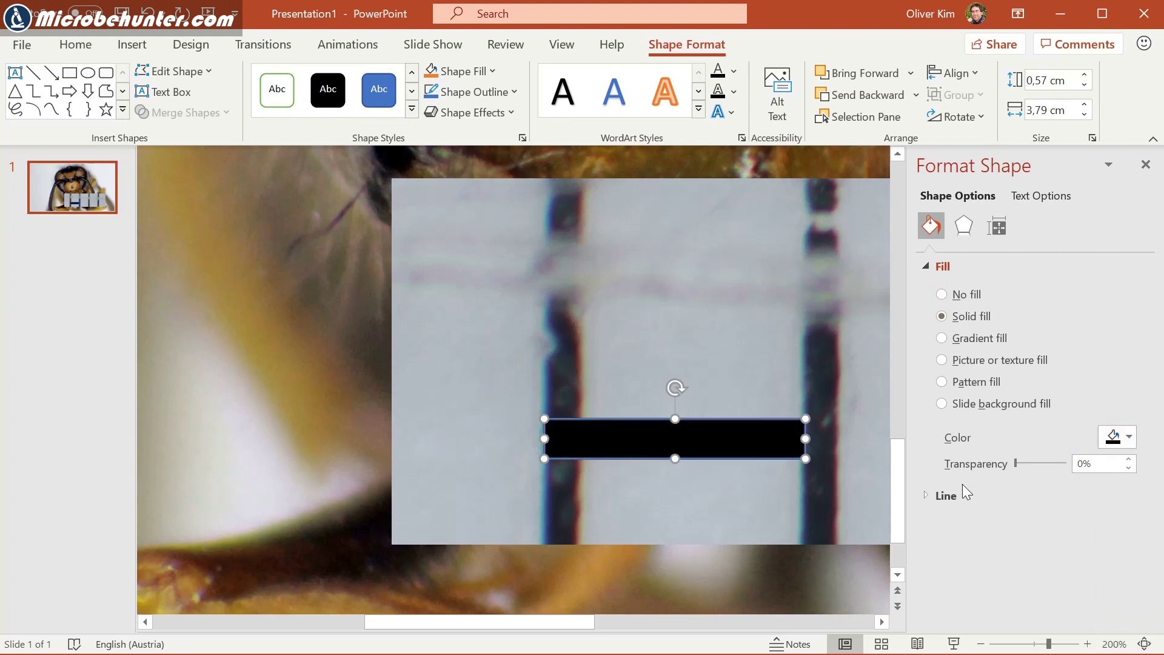
{"action": "left_click", "coordinate": [948, 498]}
{"action": "left_click", "coordinate": [963, 525]}
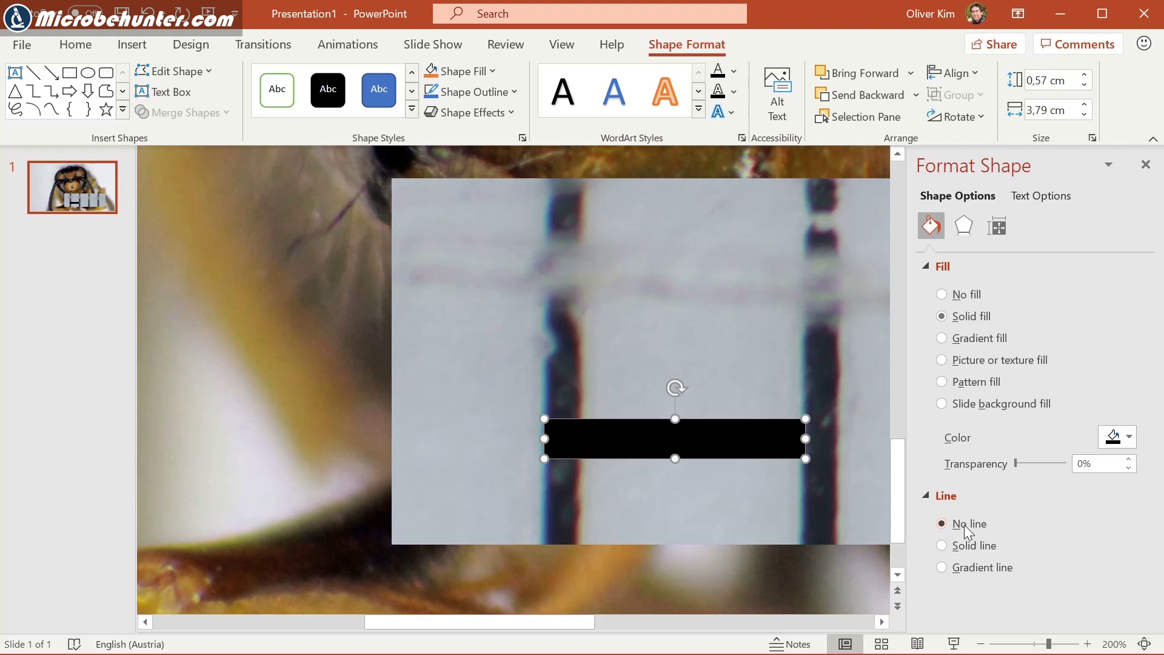
{"action": "key", "text": "ctrl+d"}
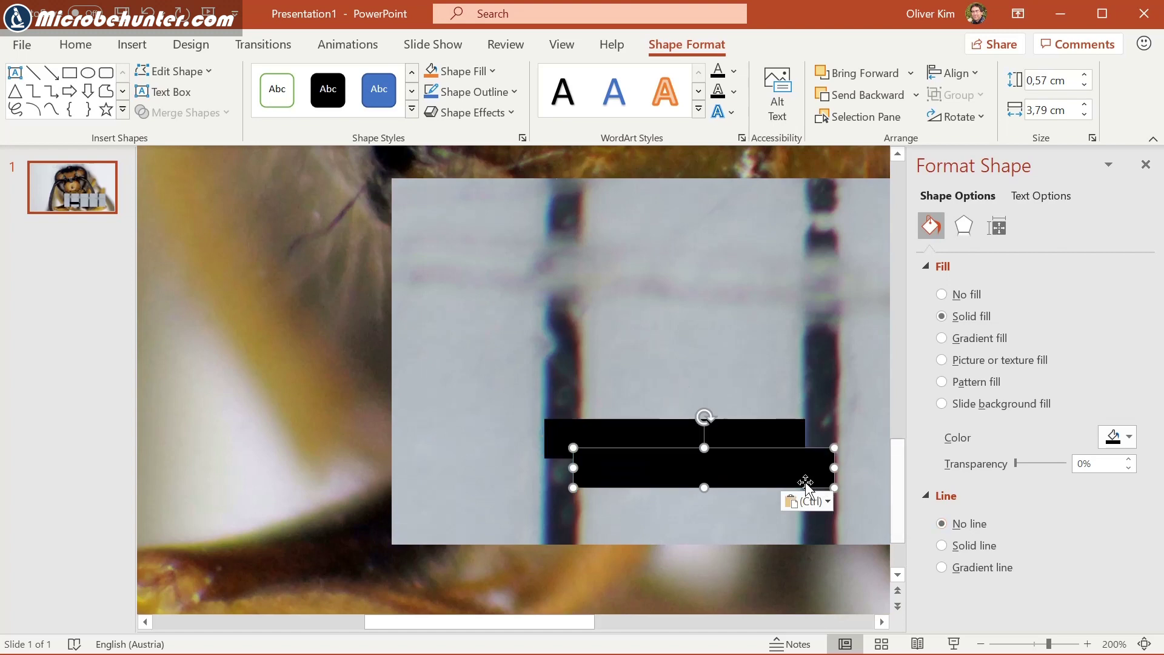
- Make a white copy below the black rectangle and another white copy beside it
{"action": "mouse_move", "coordinate": [791, 474]}
{"action": "left_mouse_down"}
{"action": "mouse_move", "coordinate": [750, 503]}
{"action": "mouse_move", "coordinate": [749, 480]}
{"action": "left_mouse_up"}
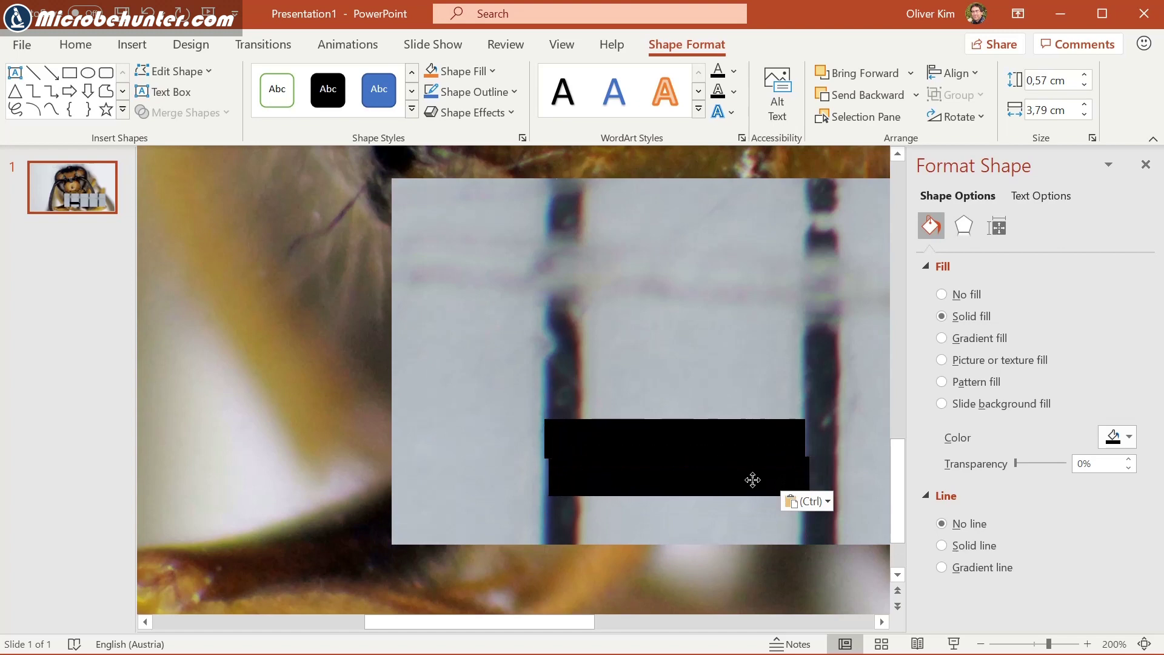
{"action": "left_click", "coordinate": [1126, 441]}
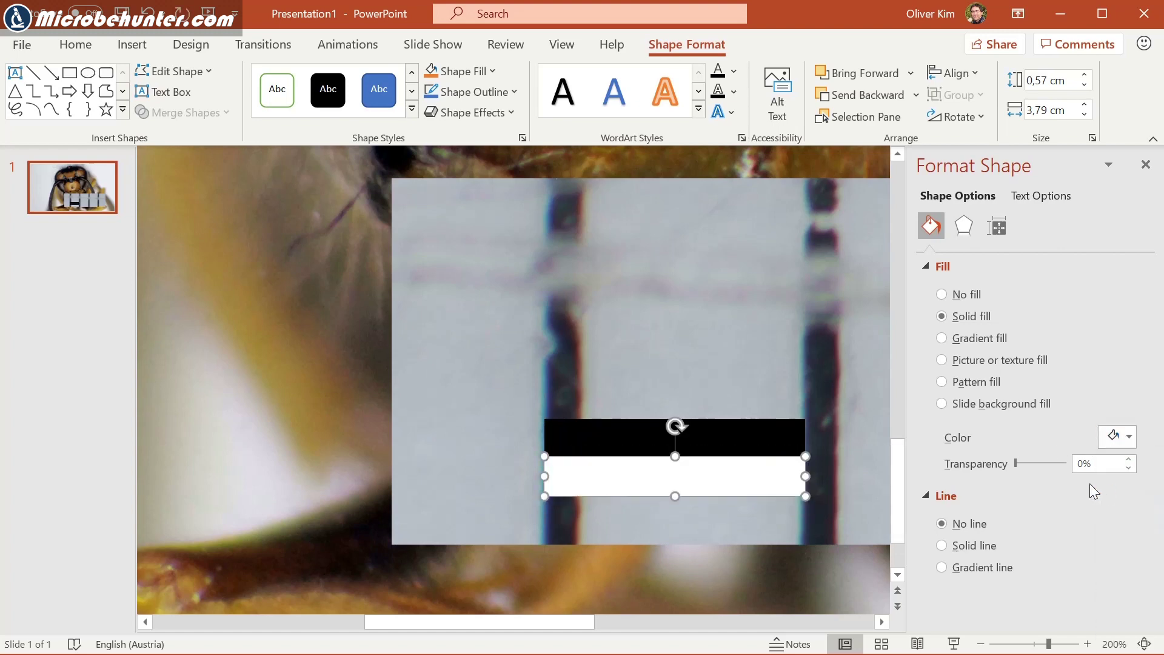
{"action": "left_click", "coordinate": [1107, 482]}
{"action": "left_click_drag", "start_coordinate": [561, 621], "coordinate": [637, 619]}
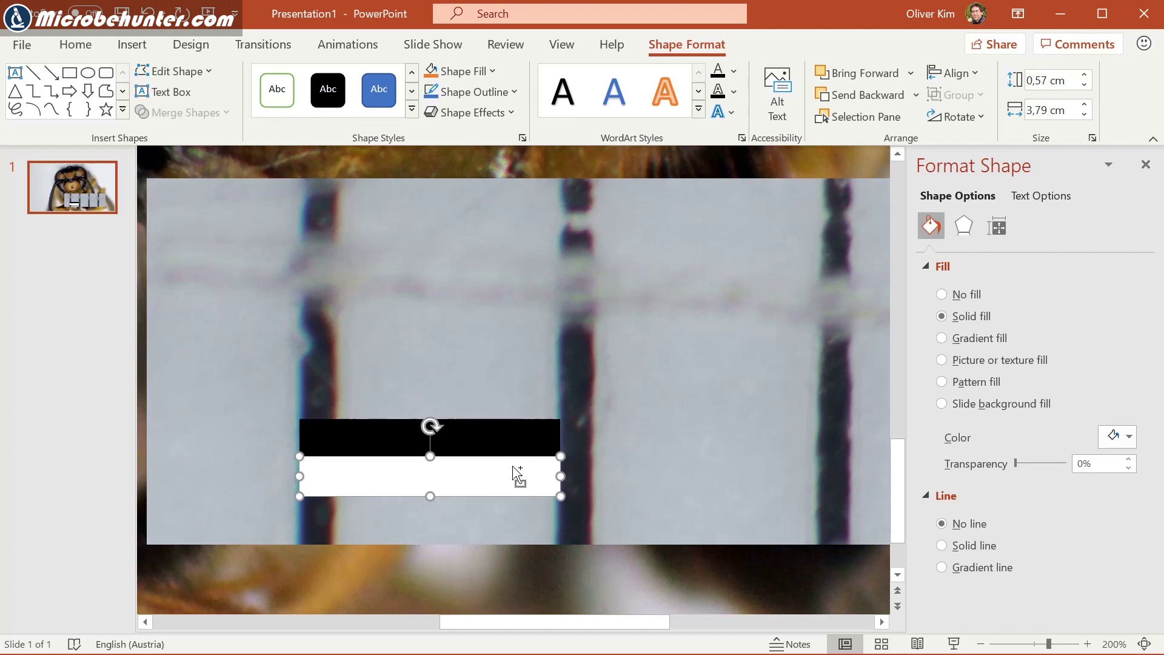
{"action": "key", "text": "ctrl+v"}
{"action": "left_click_drag", "start_coordinate": [501, 502], "coordinate": [732, 439]}
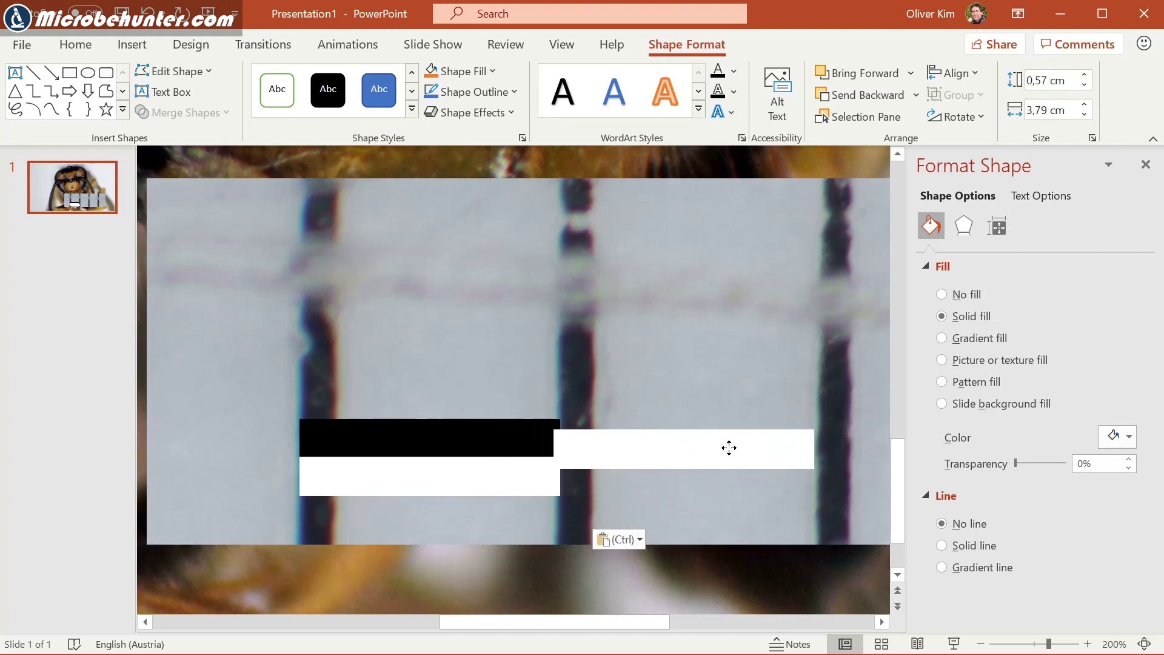
- Copy the black rectangle to the bottom right to complete the checkerboard
{"action": "left_click", "coordinate": [500, 445]}
{"action": "key", "text": "ctrl+c"}
{"action": "key", "text": "ctrl+v"}
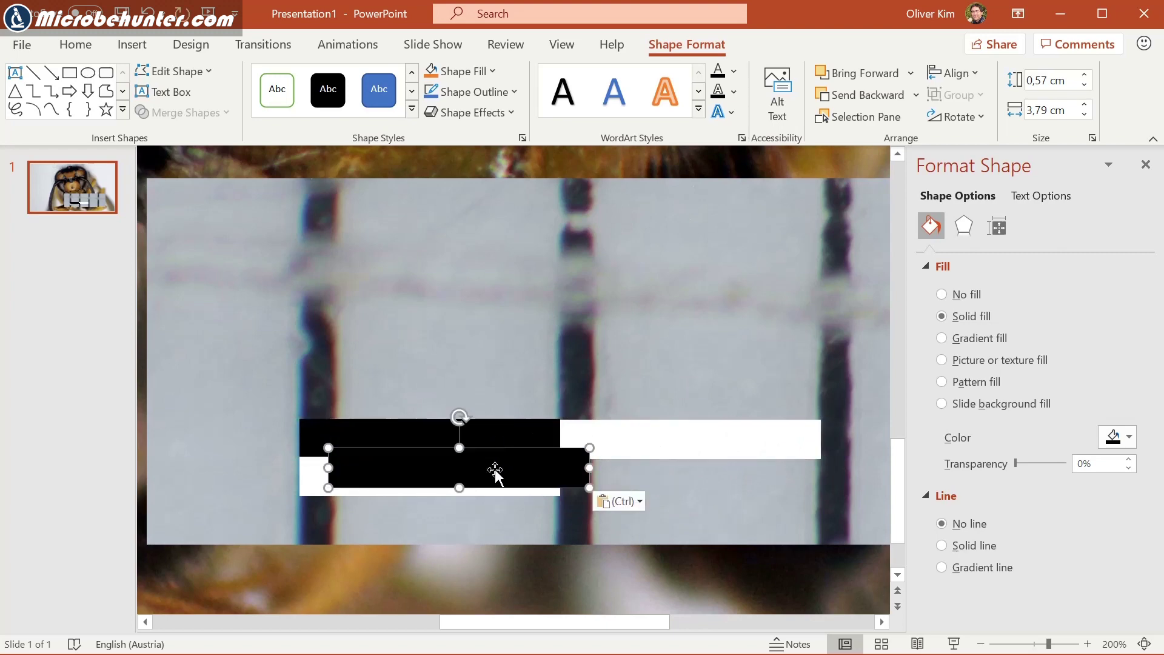
{"action": "mouse_move", "coordinate": [493, 470]}
{"action": "left_mouse_down"}
{"action": "mouse_move", "coordinate": [712, 491]}
{"action": "mouse_move", "coordinate": [725, 476]}
{"action": "left_mouse_up"}
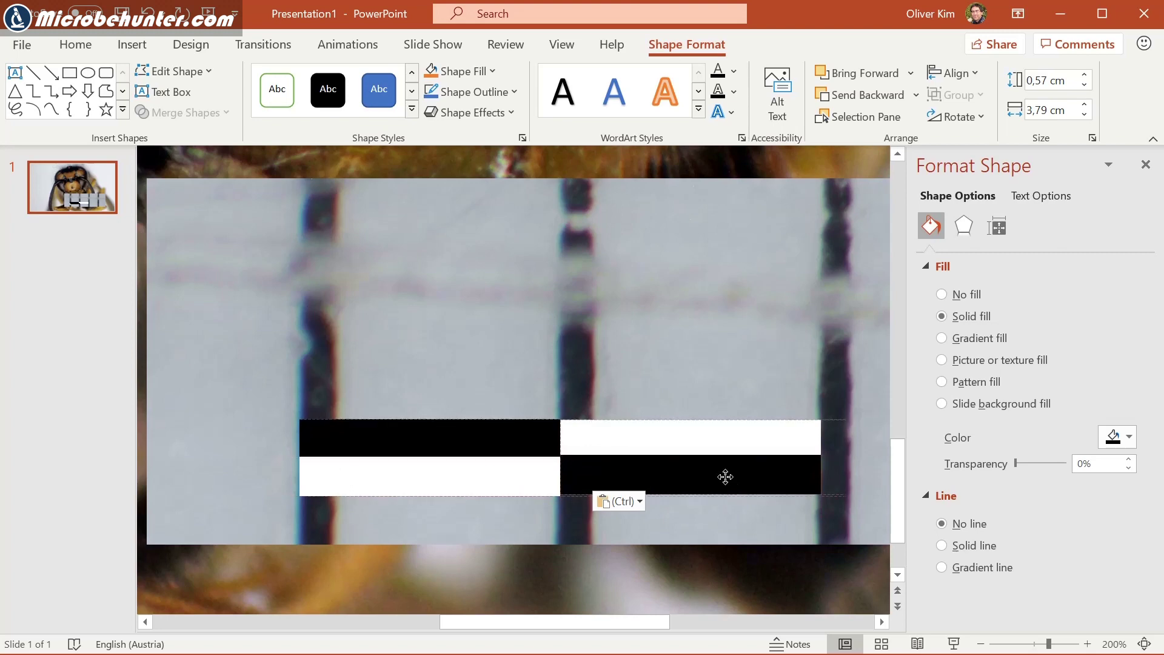
{"action": "left_click", "coordinate": [698, 518]}
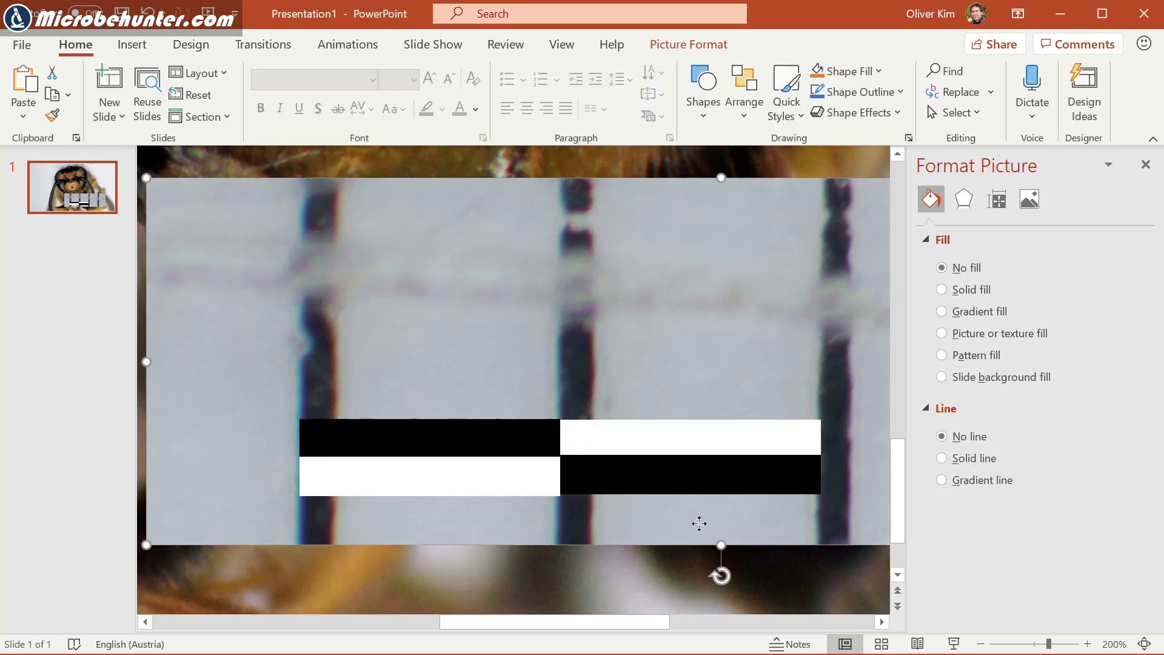
{"action": "scroll", "coordinate": [670, 510], "scroll_direction": "down", "scroll_amount": 2, "text": "ctrl"}
{"action": "scroll", "coordinate": [670, 509], "scroll_direction": "down", "scroll_amount": 1, "text": "ctrl"}
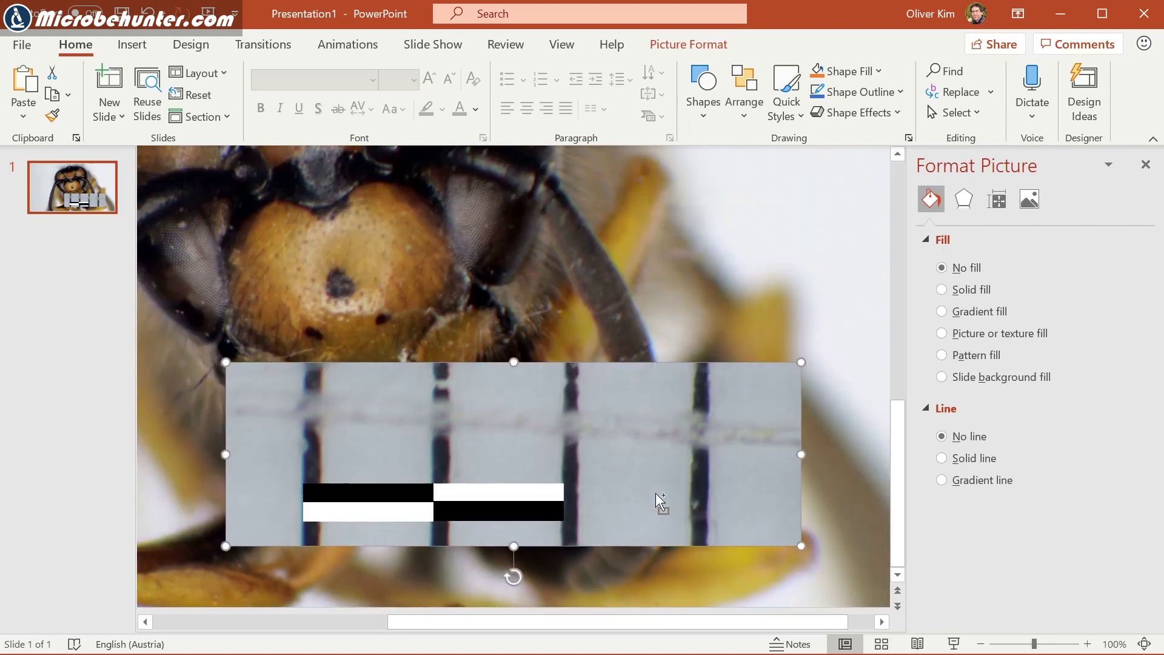
{"action": "scroll", "coordinate": [661, 499], "scroll_direction": "down", "scroll_amount": 1, "text": "ctrl"}
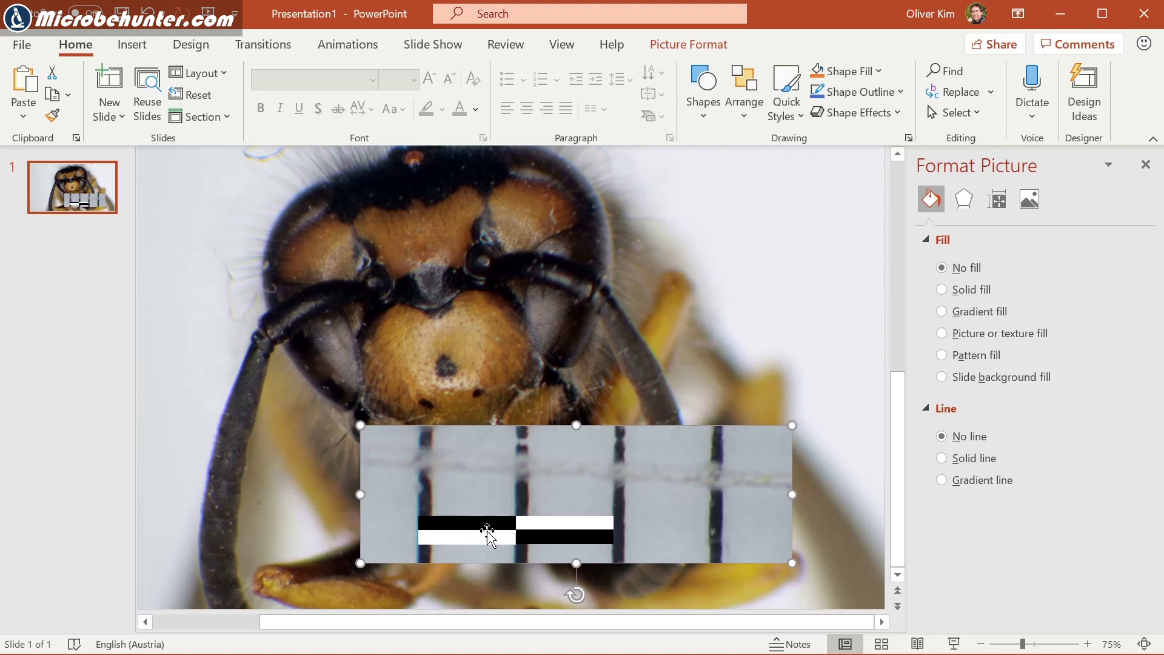
{"action": "scroll", "coordinate": [487, 533], "scroll_direction": "up", "scroll_amount": 1, "text": "ctrl"}
{"action": "scroll", "coordinate": [500, 533], "scroll_direction": "up", "scroll_amount": 1, "text": "ctrl"}
- Select all four checkerboard rectangles together
{"action": "left_click", "coordinate": [346, 439]}
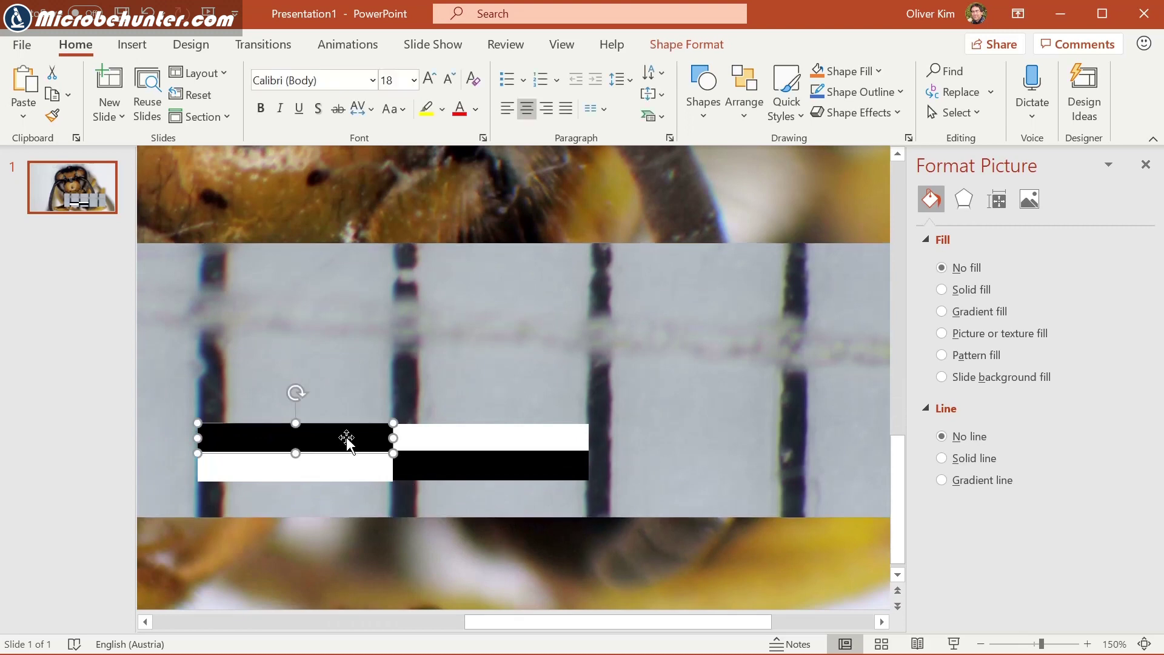
{"action": "left_click", "coordinate": [338, 468], "text": "shift"}
{"action": "left_click", "coordinate": [444, 445], "text": "shift"}
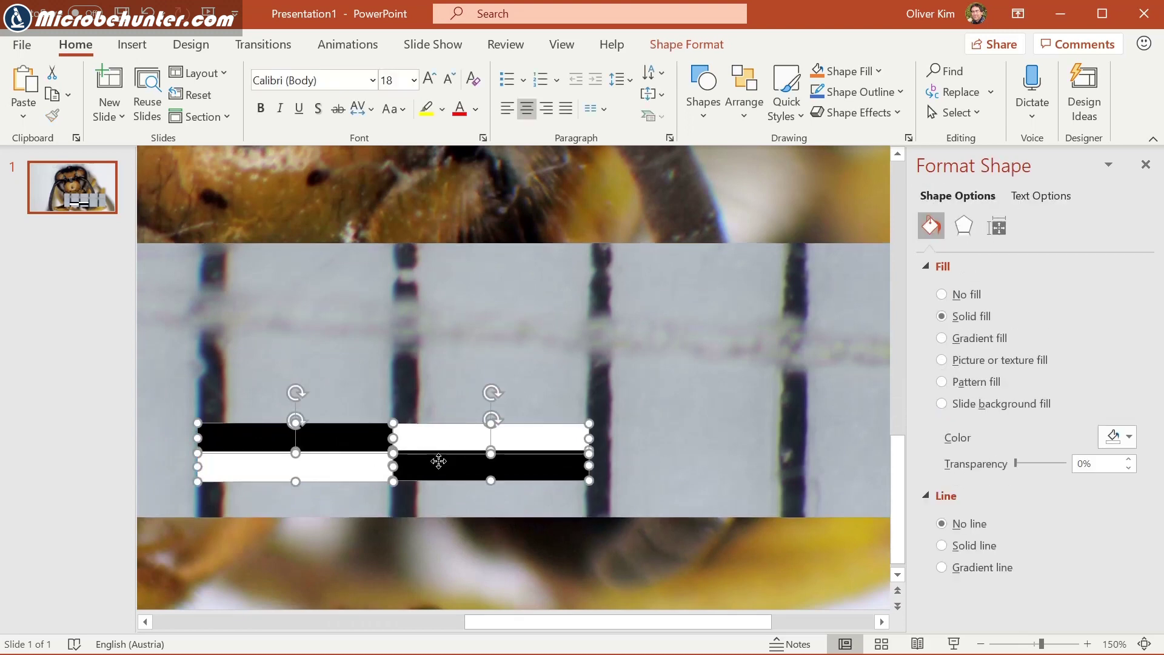
{"action": "right_click", "coordinate": [439, 461]}
{"action": "mouse_move", "coordinate": [488, 587]}
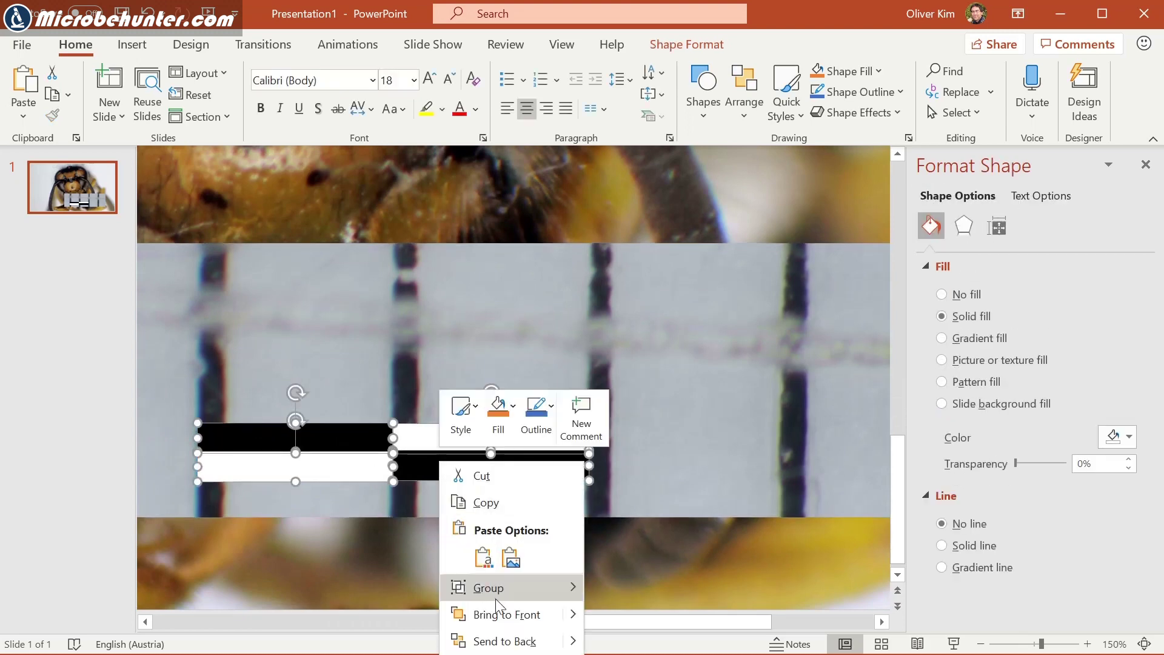
- Group the four rectangles and move the bar down and to the right
{"action": "left_click", "coordinate": [626, 589]}
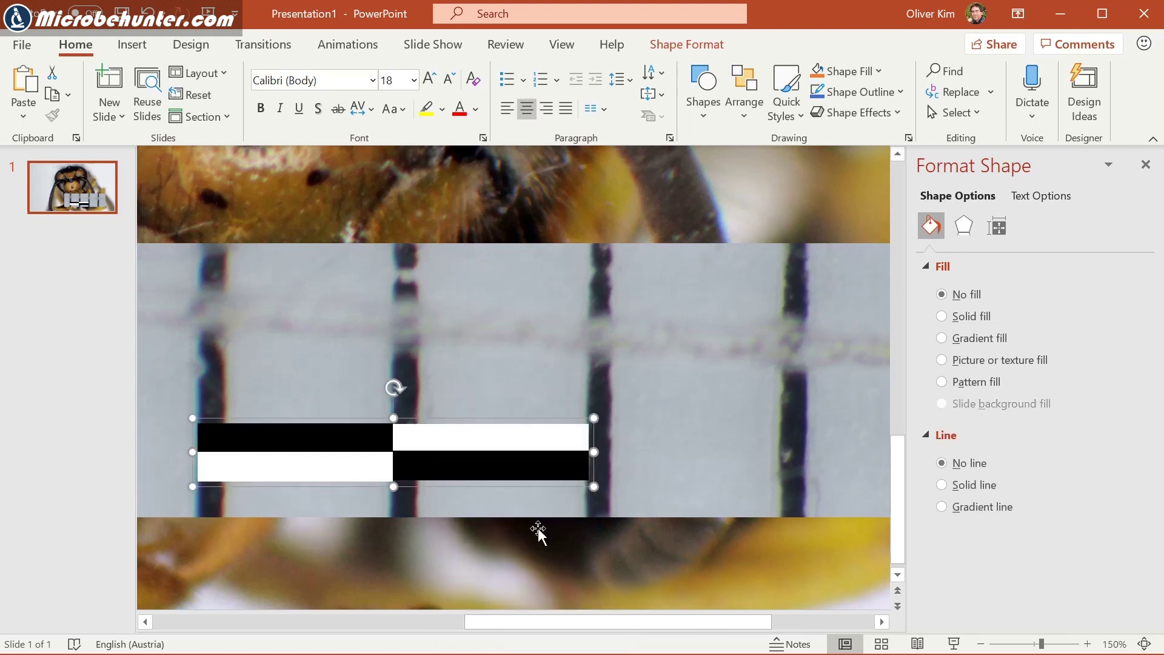
{"action": "left_click_drag", "start_coordinate": [458, 462], "coordinate": [694, 551]}
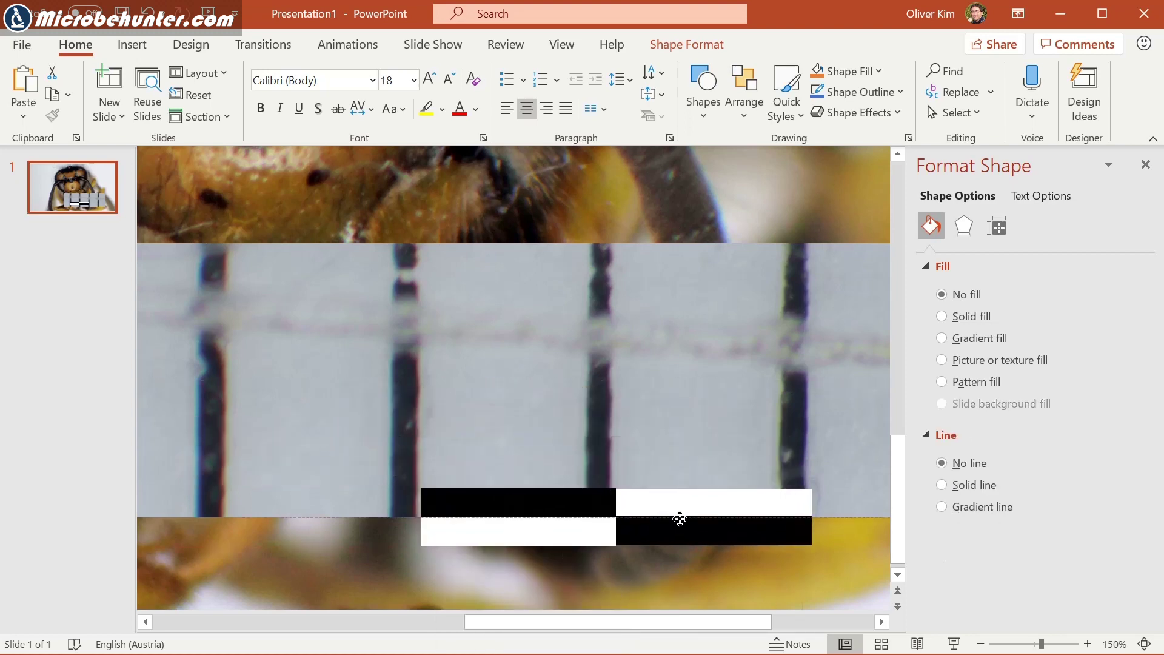
{"action": "left_click_drag", "start_coordinate": [694, 551], "coordinate": [699, 564]}
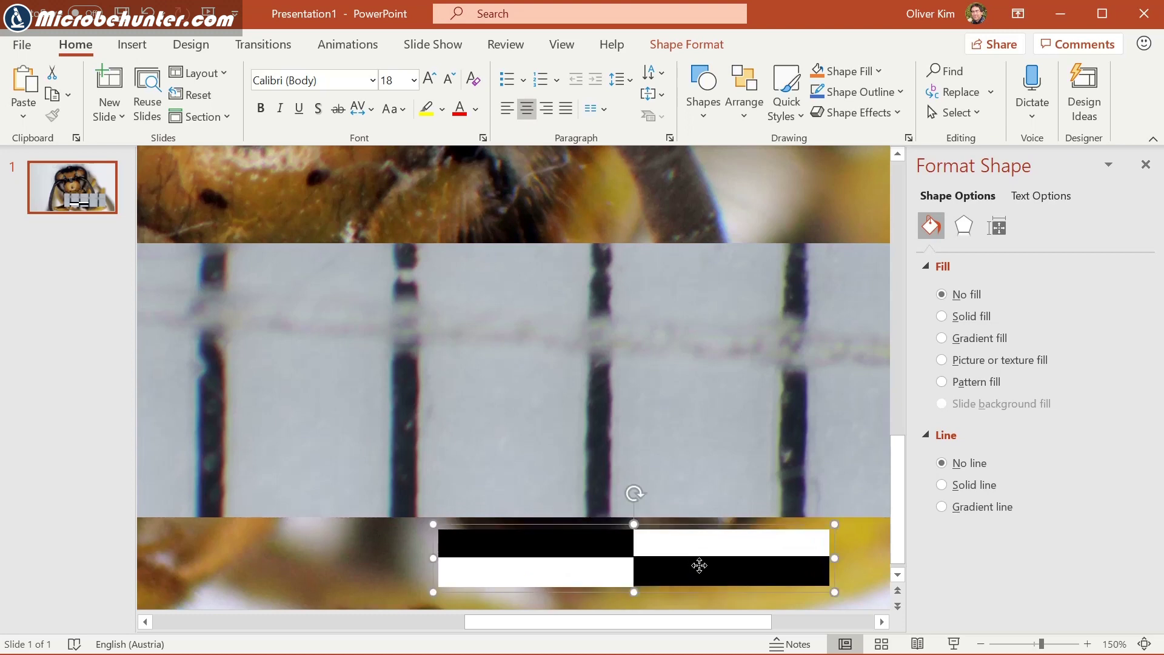
- Delete the grey ruler picture
{"action": "left_click", "coordinate": [675, 482]}
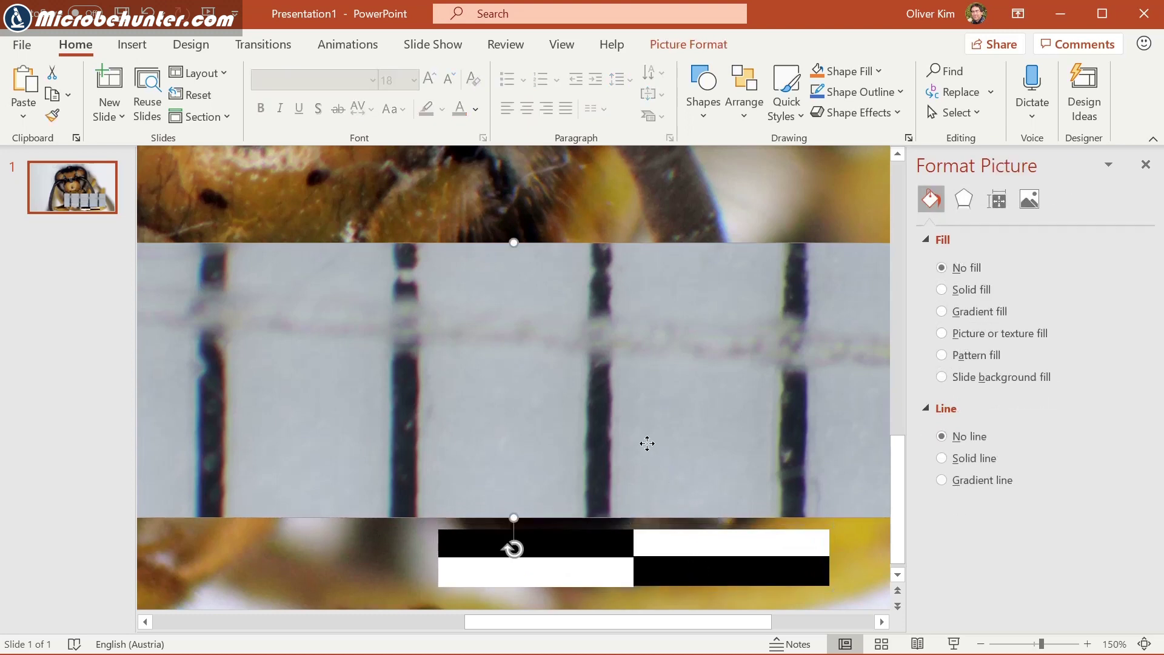
{"action": "key", "text": "Delete"}
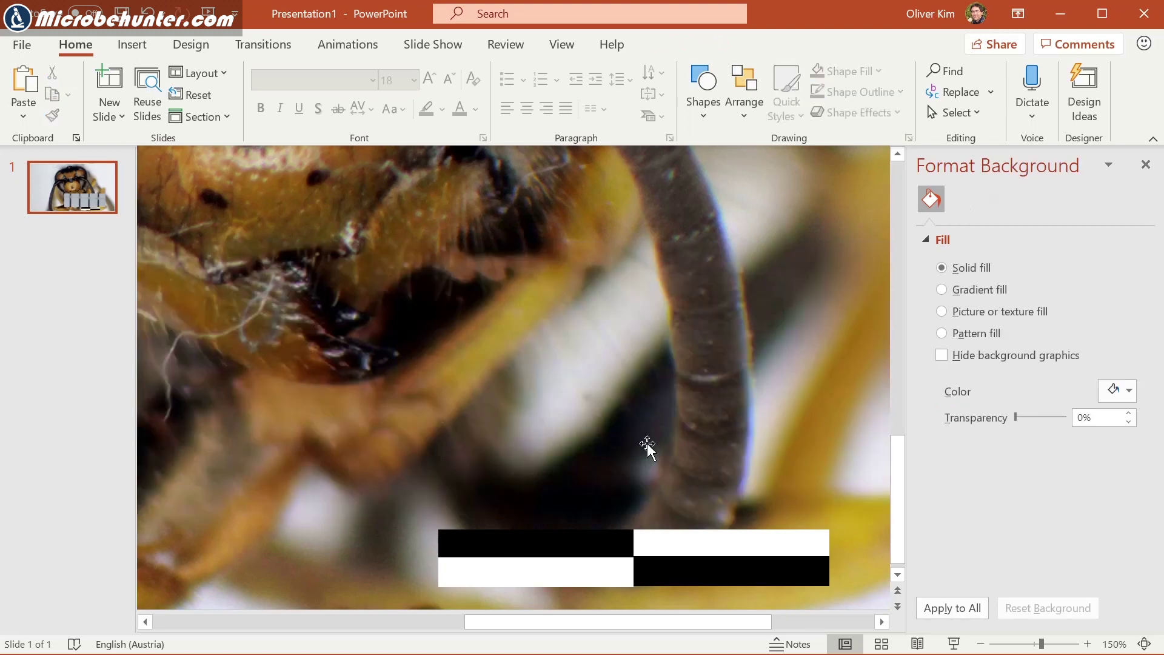
{"action": "left_click", "coordinate": [128, 46]}
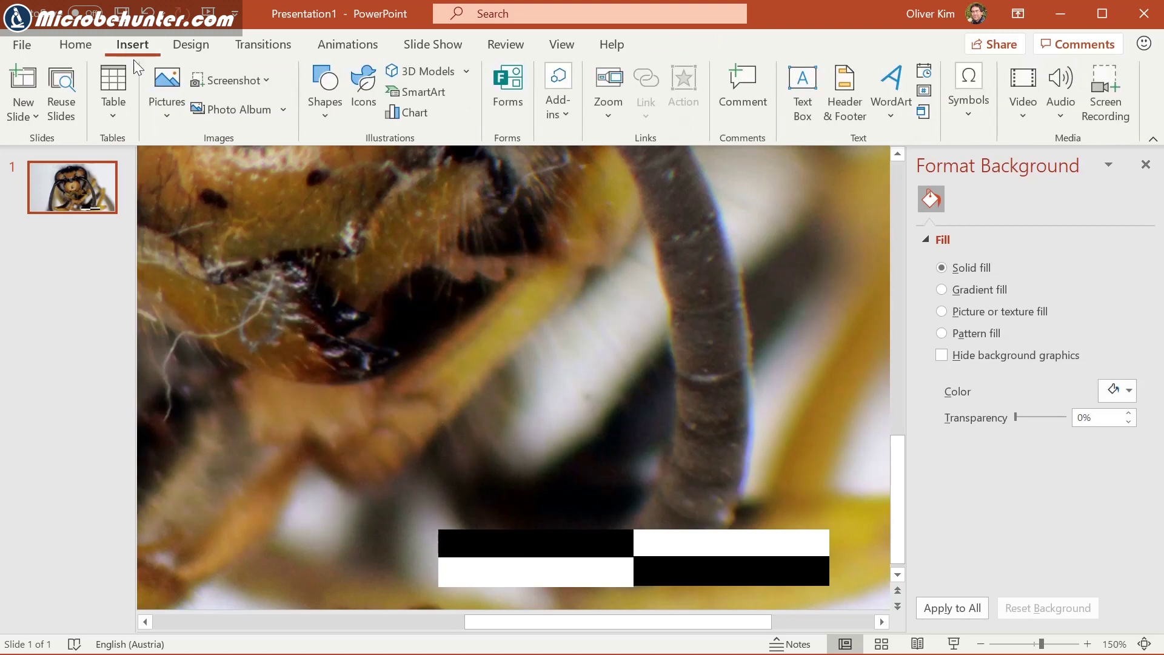
- Add a bold black '1mm' text box on the lower-left white block
{"action": "left_click", "coordinate": [327, 100]}
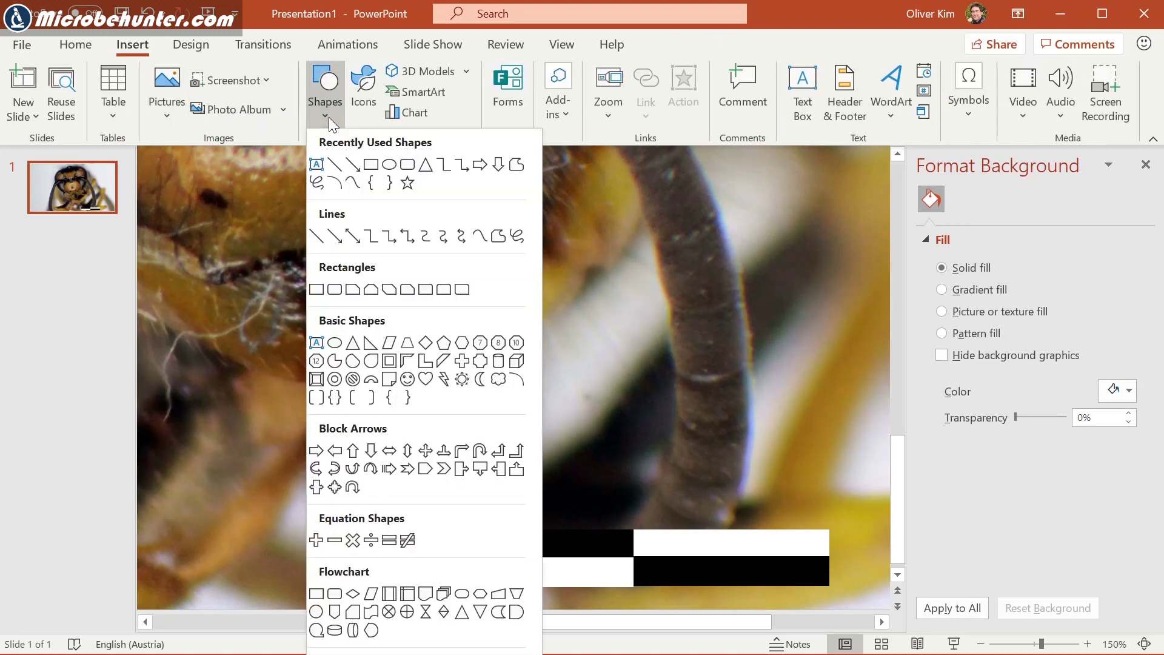
{"action": "left_click", "coordinate": [315, 168]}
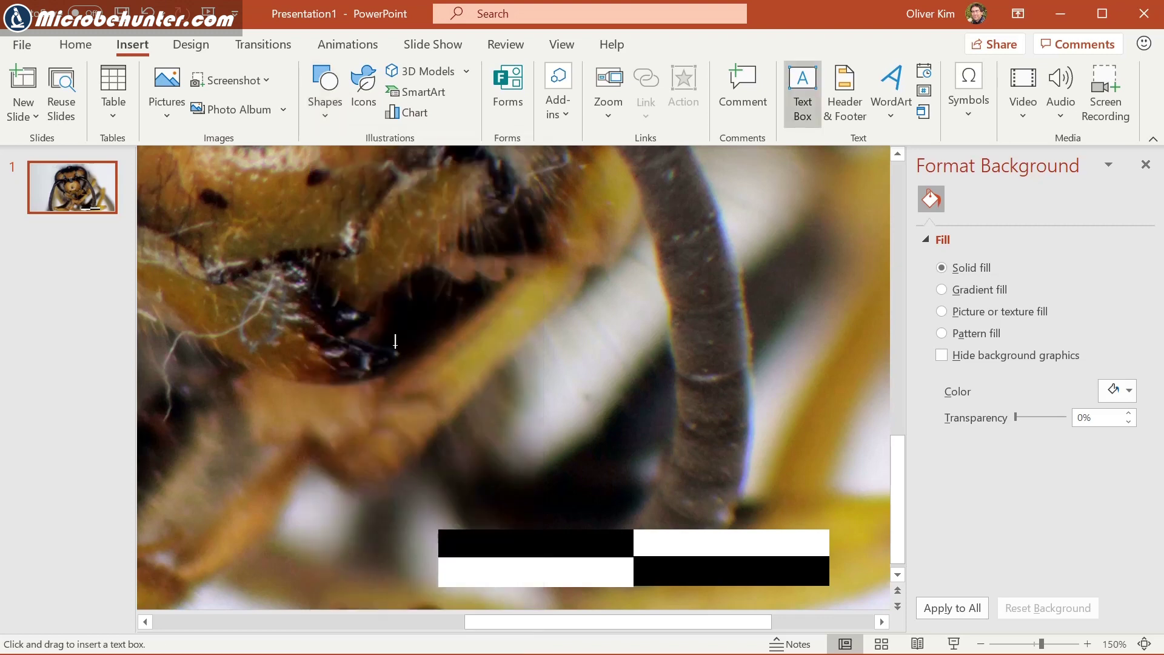
{"action": "left_click", "coordinate": [475, 570]}
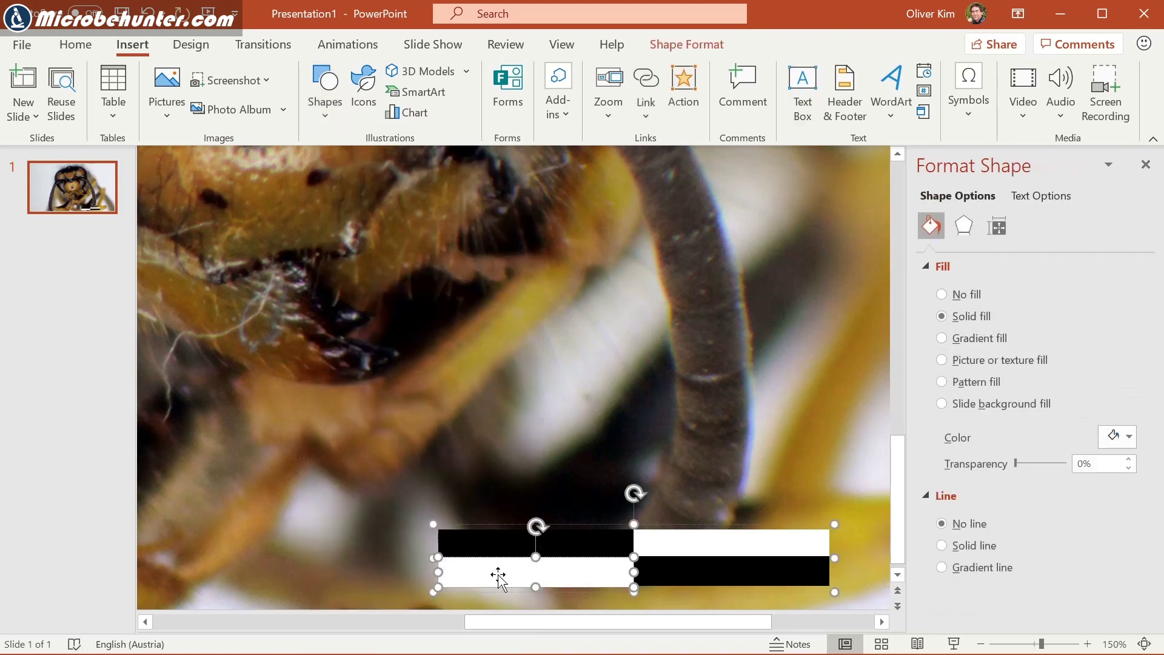
{"action": "key", "text": "alt+shift"}
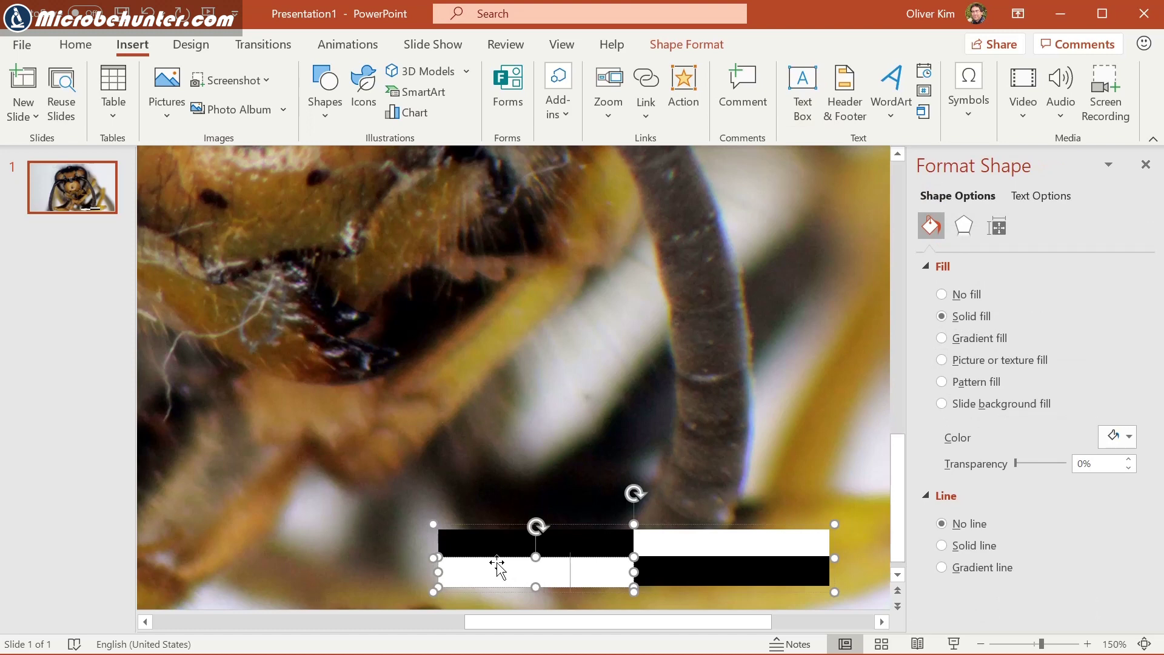
{"action": "key", "text": "ctrl+a"}
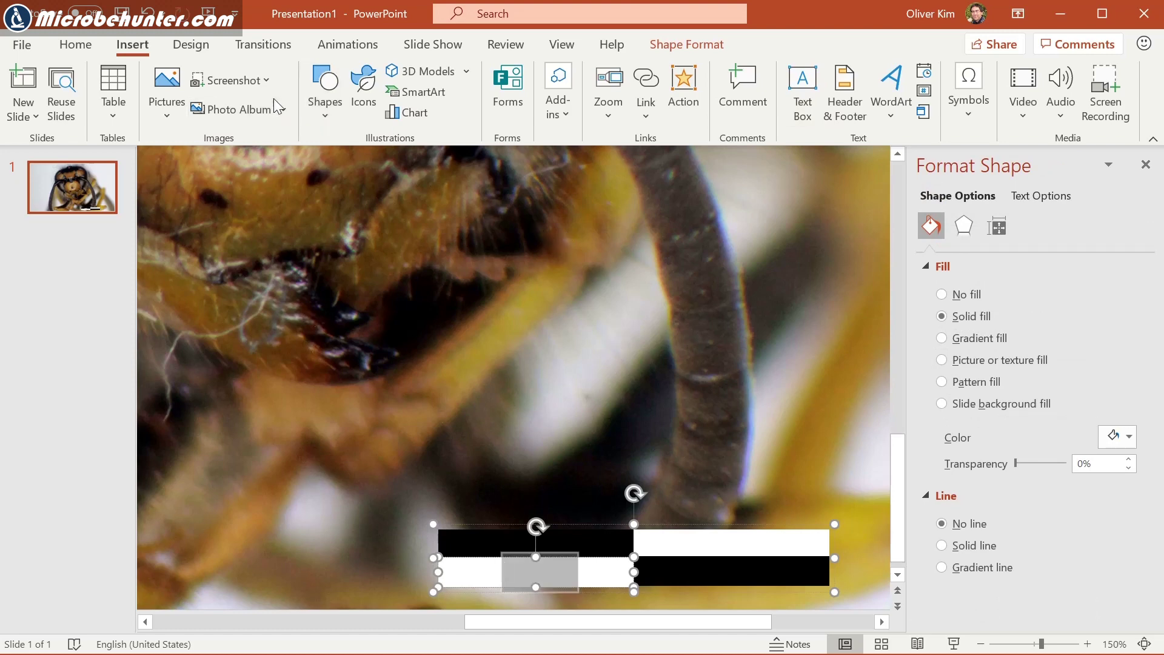
{"action": "left_click", "coordinate": [76, 44]}
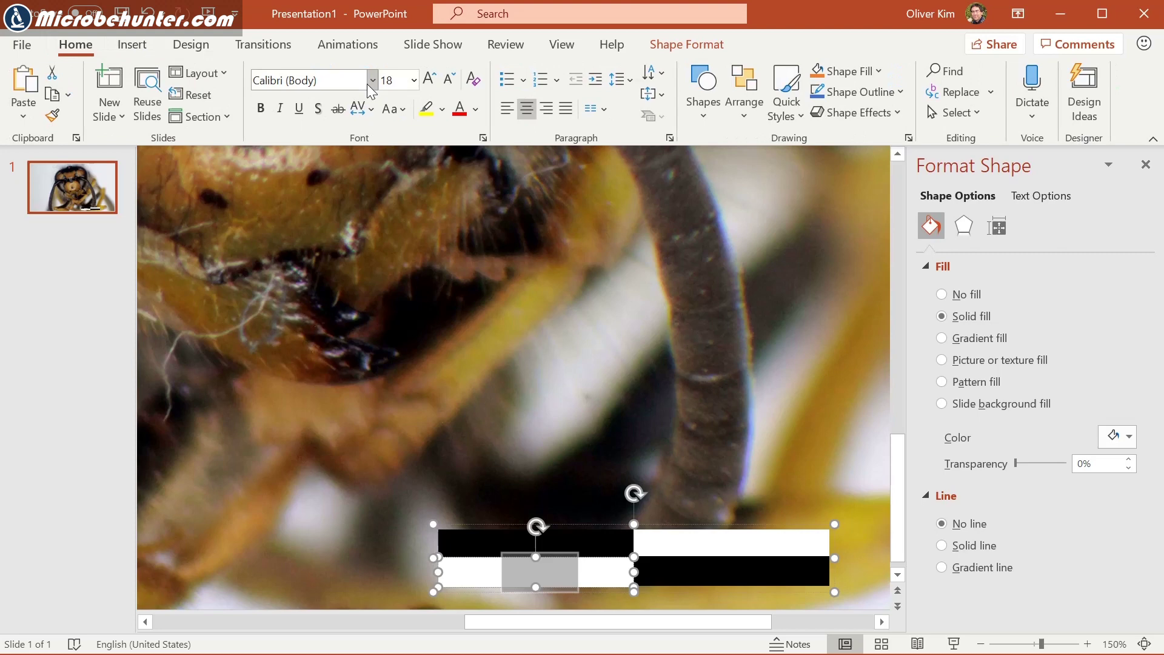
{"action": "left_click", "coordinate": [475, 109]}
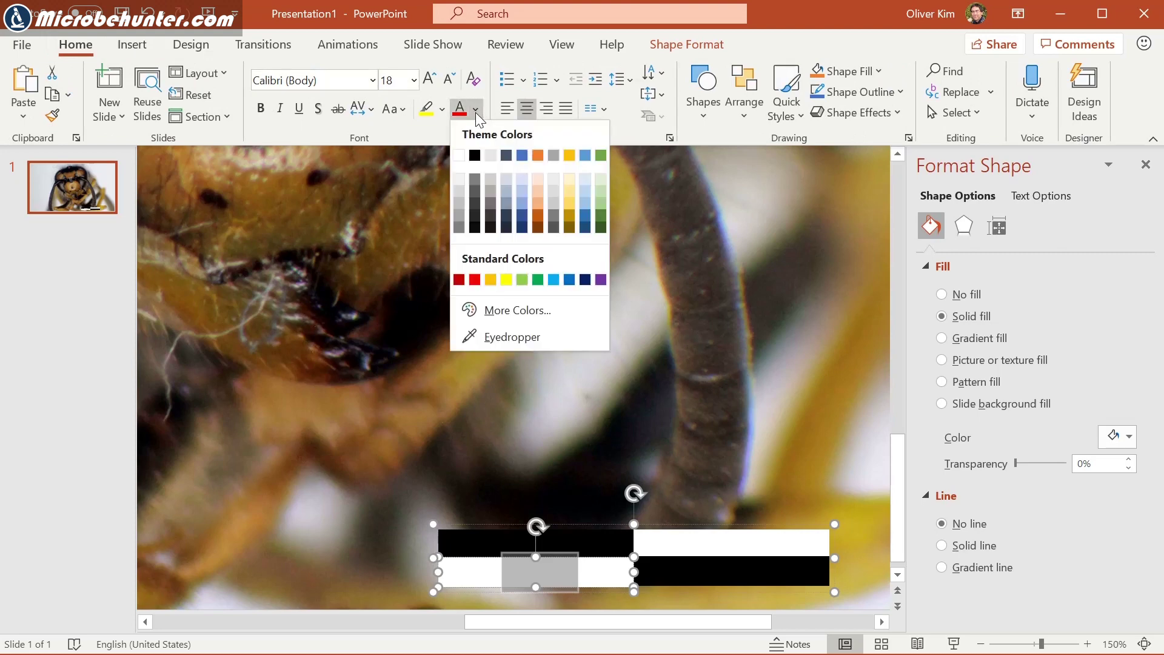
{"action": "left_click", "coordinate": [474, 154]}
{"action": "left_click", "coordinate": [260, 109]}
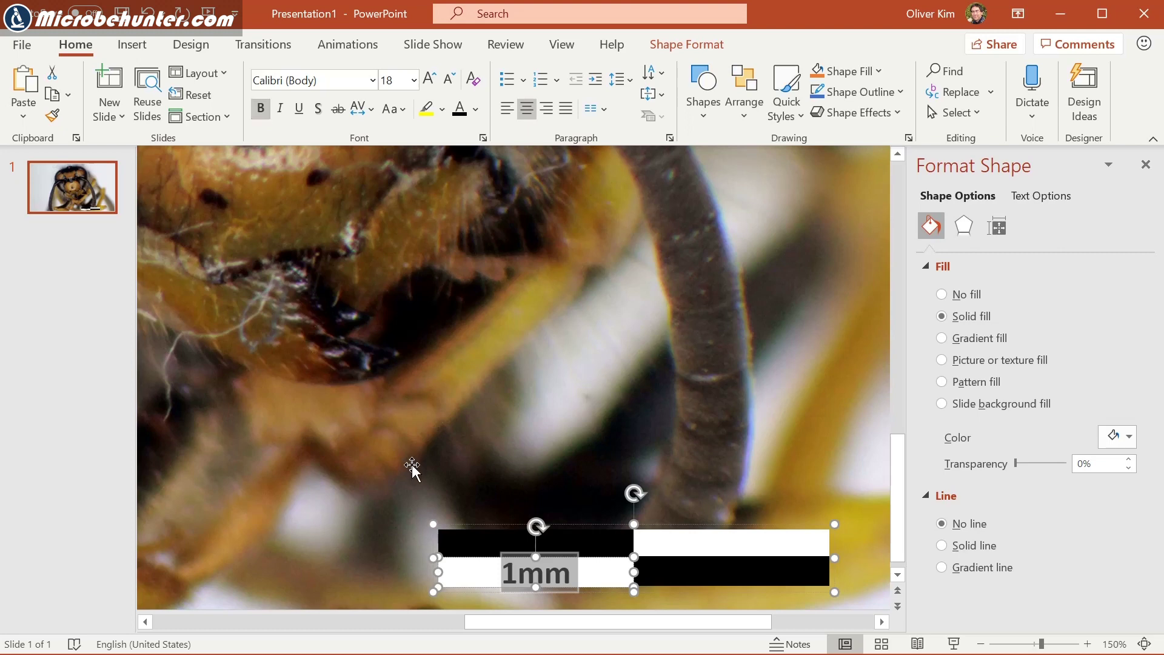
- Duplicate the '1mm' label for the black half and select the bar with its labels
{"action": "left_click", "coordinate": [486, 551]}
{"action": "left_click", "coordinate": [532, 570]}
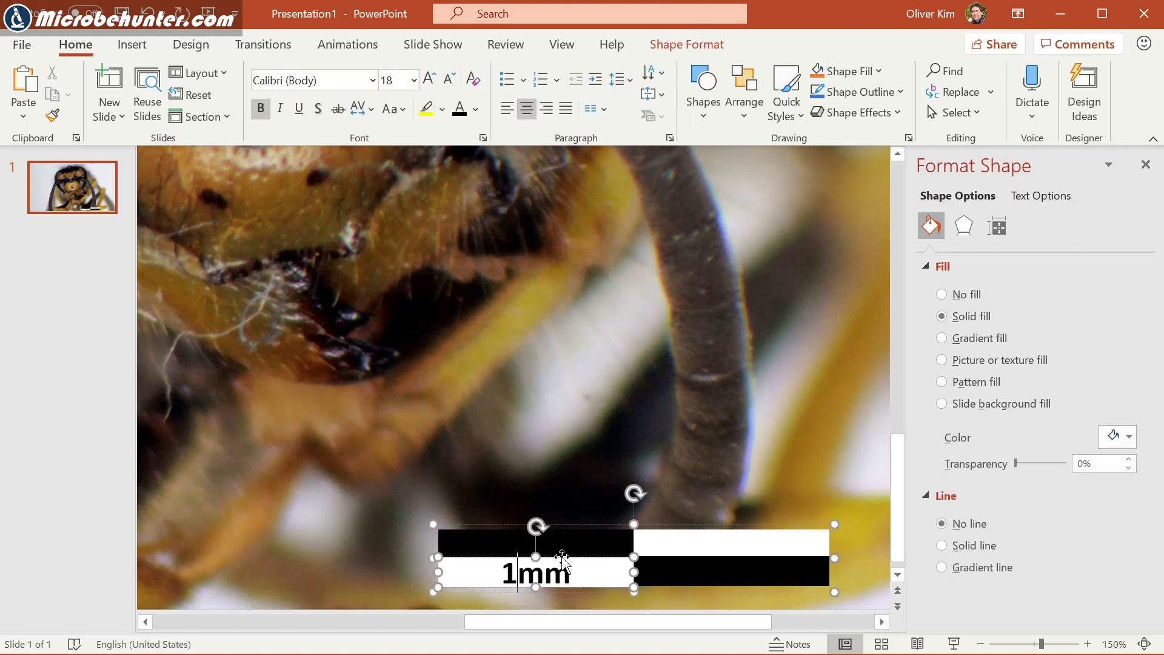
{"action": "left_click", "coordinate": [573, 591]}
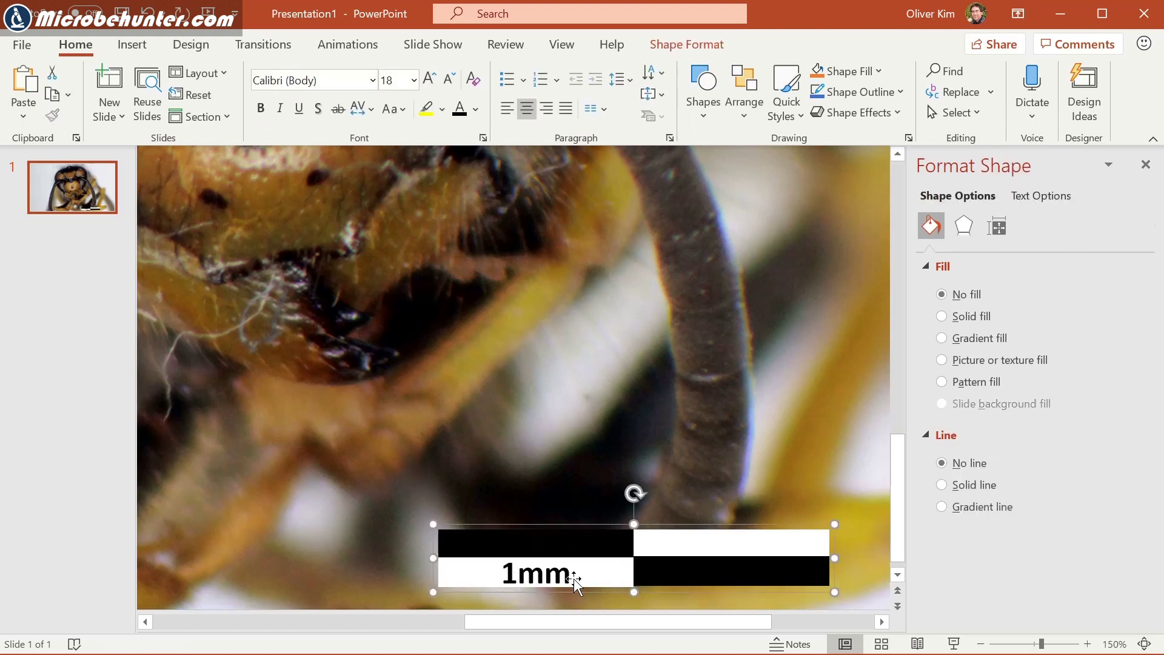
{"action": "left_click", "coordinate": [573, 580]}
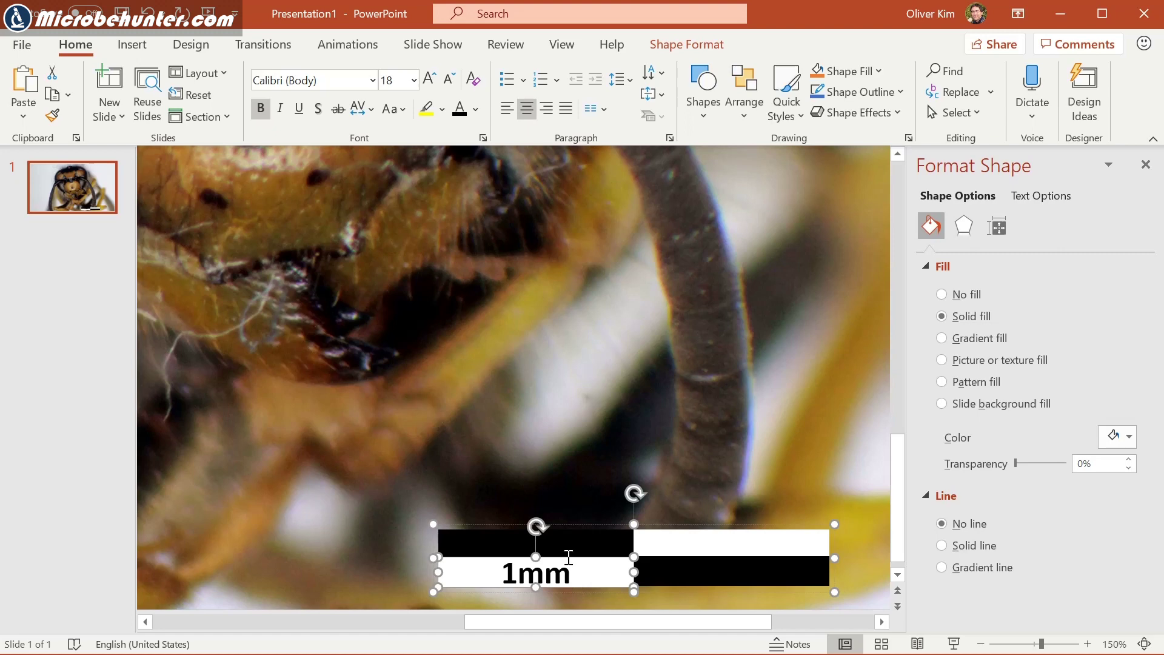
{"action": "key", "text": "ctrl+v"}
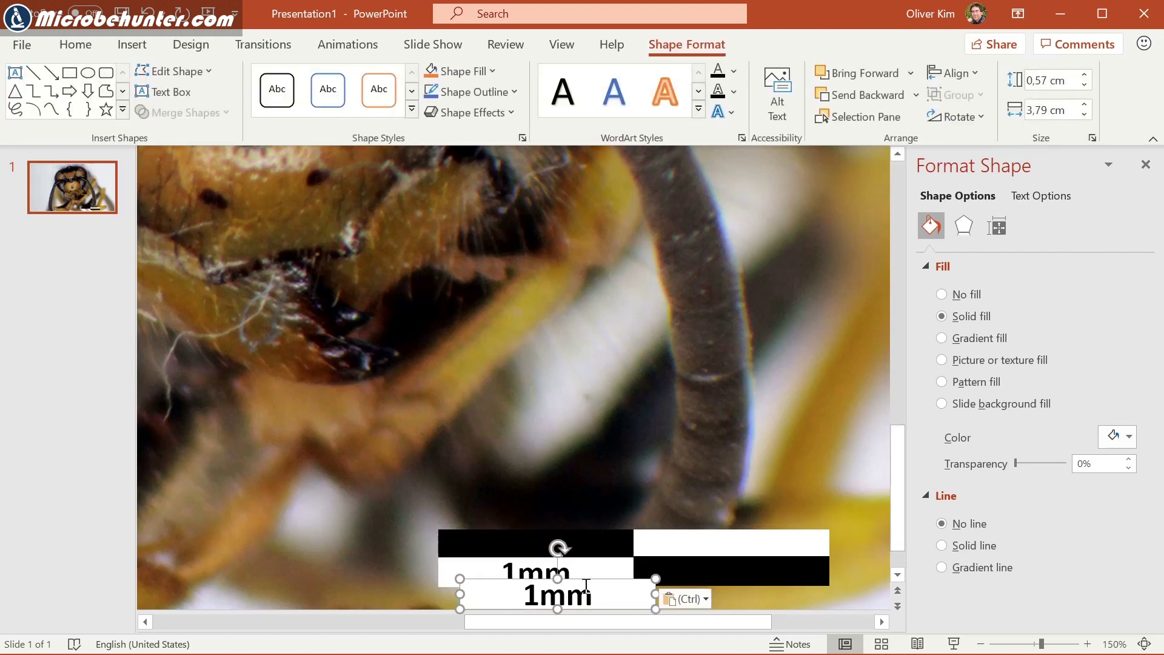
{"action": "key", "text": "ctrl+z"}
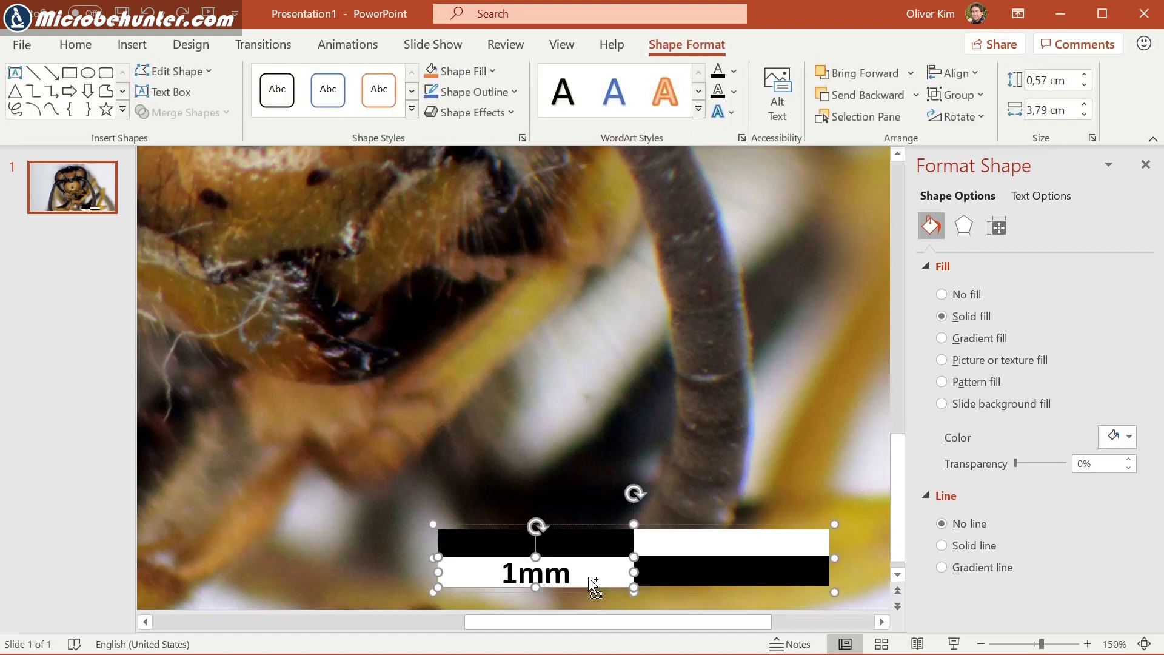
{"action": "left_click", "coordinate": [139, 47]}
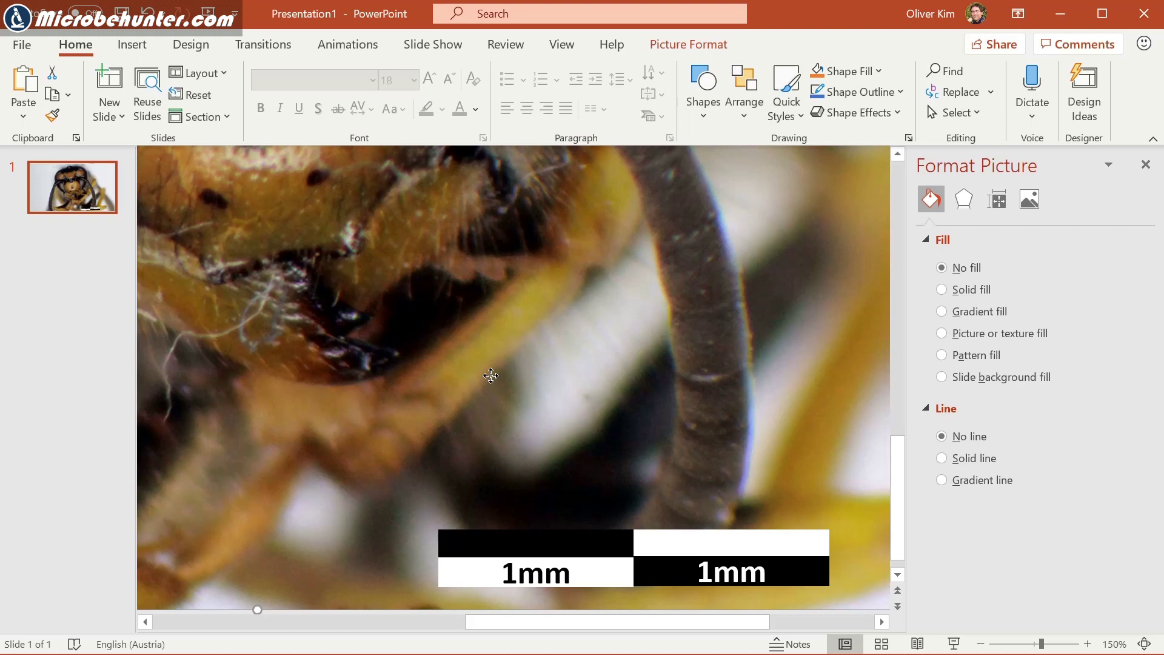
{"action": "scroll", "coordinate": [557, 425], "scroll_direction": "down", "scroll_amount": 3}
{"action": "scroll", "coordinate": [589, 437], "scroll_direction": "down", "scroll_amount": 2}
{"action": "scroll", "coordinate": [589, 428], "scroll_direction": "down", "scroll_amount": 2}
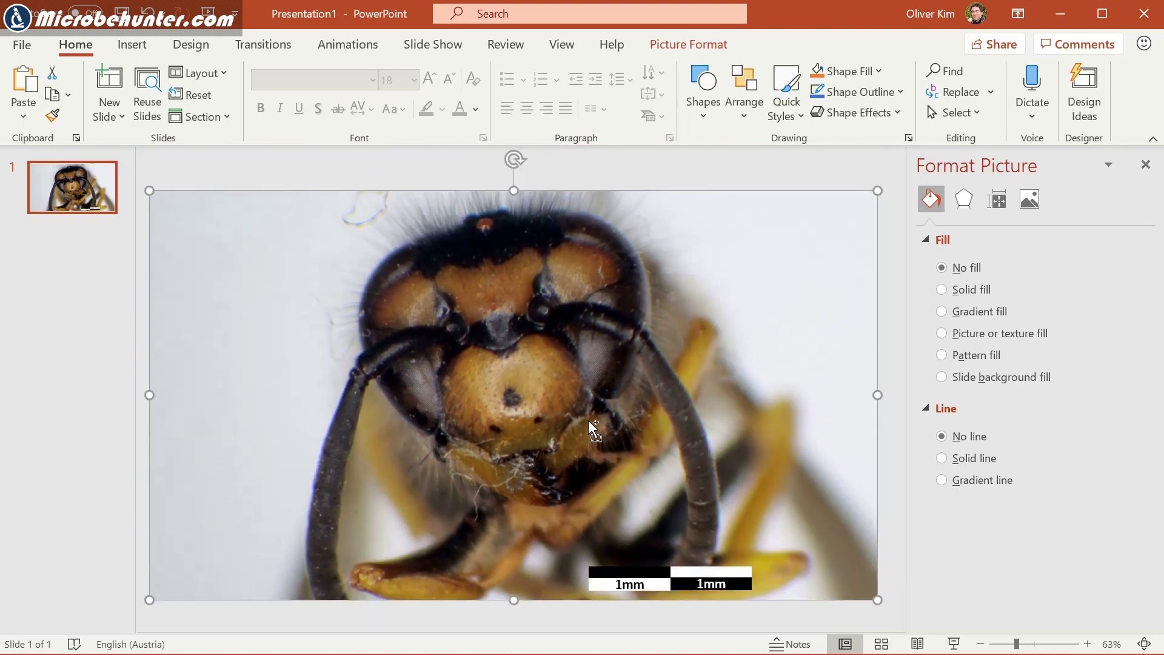
- Delete the right white segment and the right black segment with its '1mm' label
{"action": "left_click", "coordinate": [726, 573]}
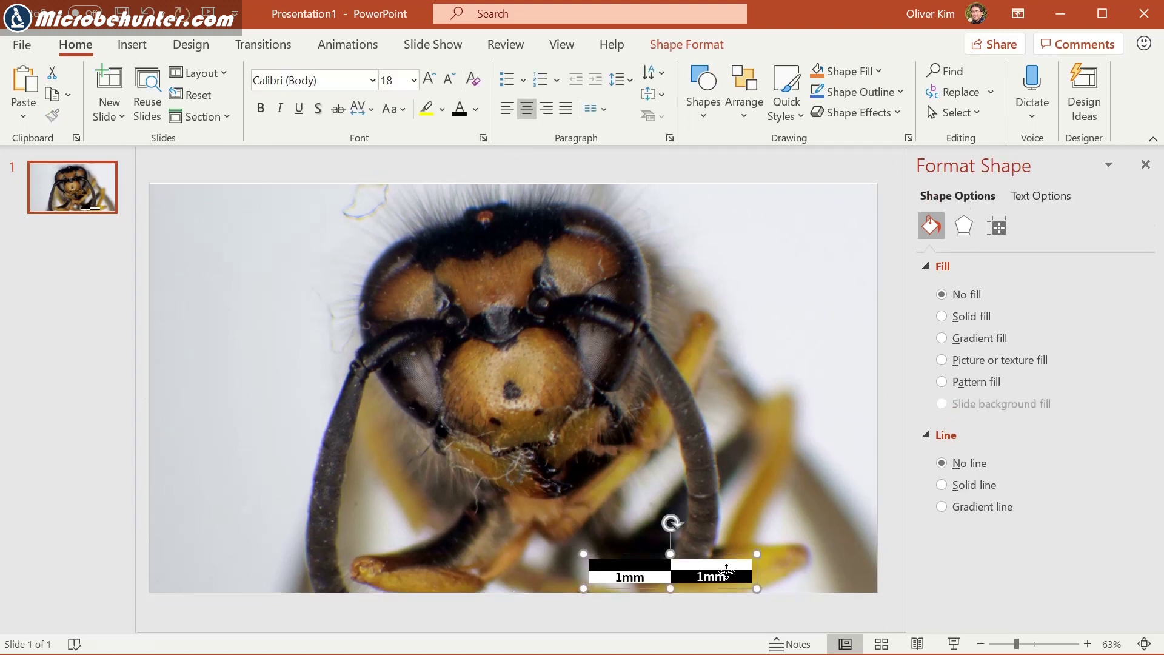
{"action": "right_click", "coordinate": [726, 573]}
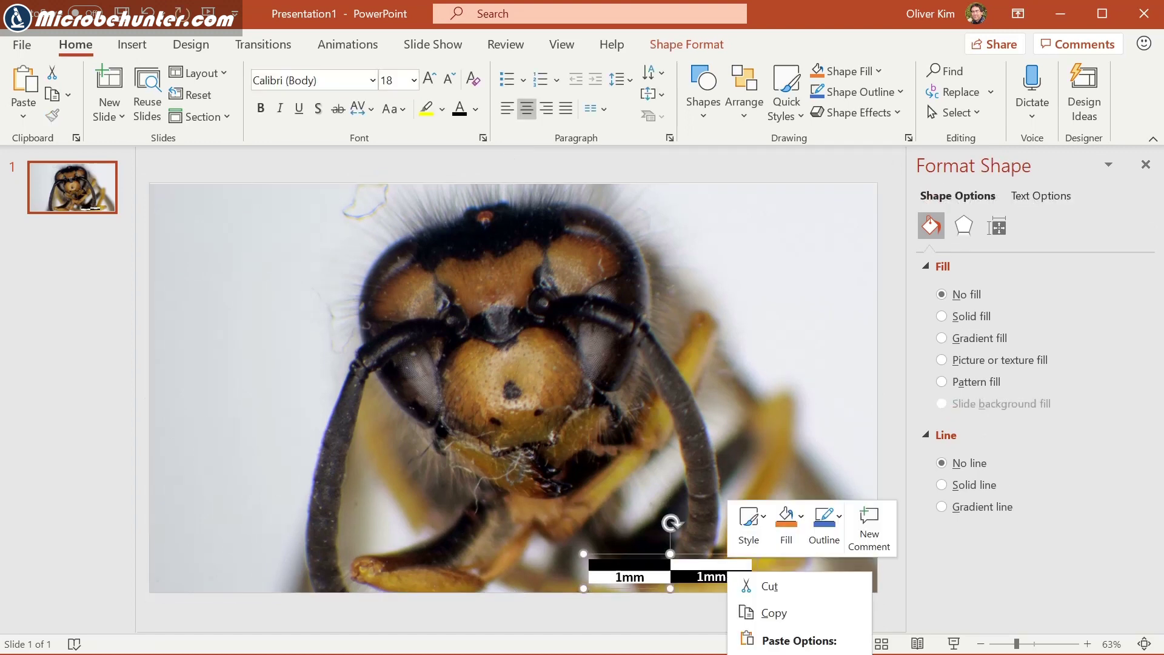
{"action": "left_click", "coordinate": [726, 573]}
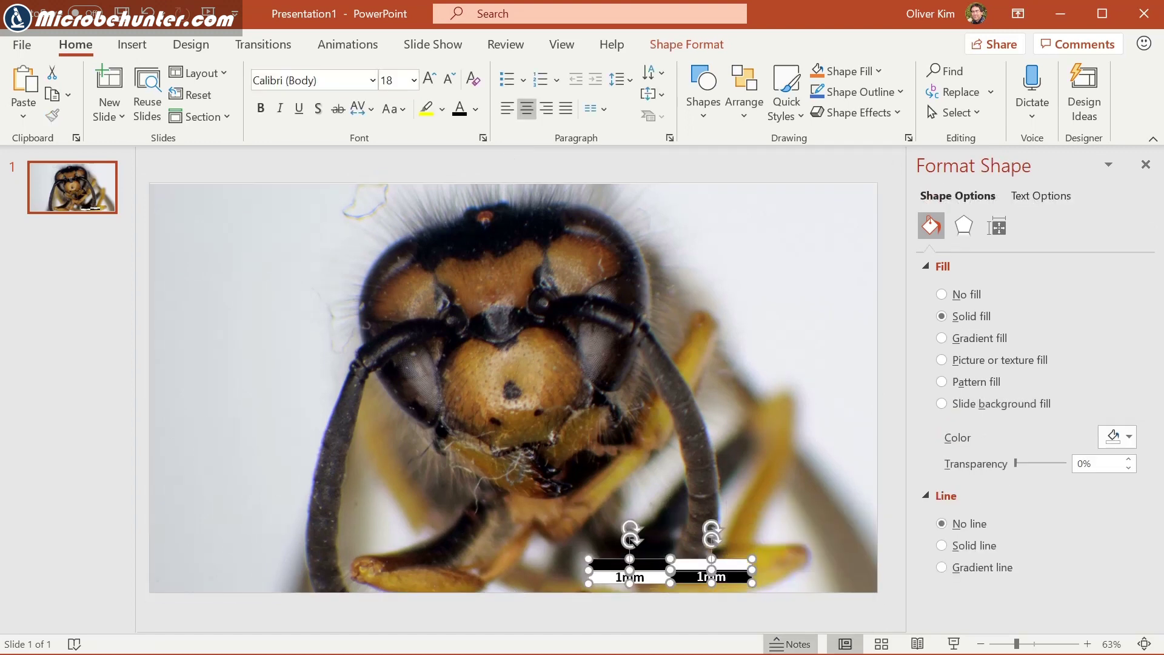
{"action": "left_click", "coordinate": [763, 596]}
{"action": "left_click", "coordinate": [758, 623]}
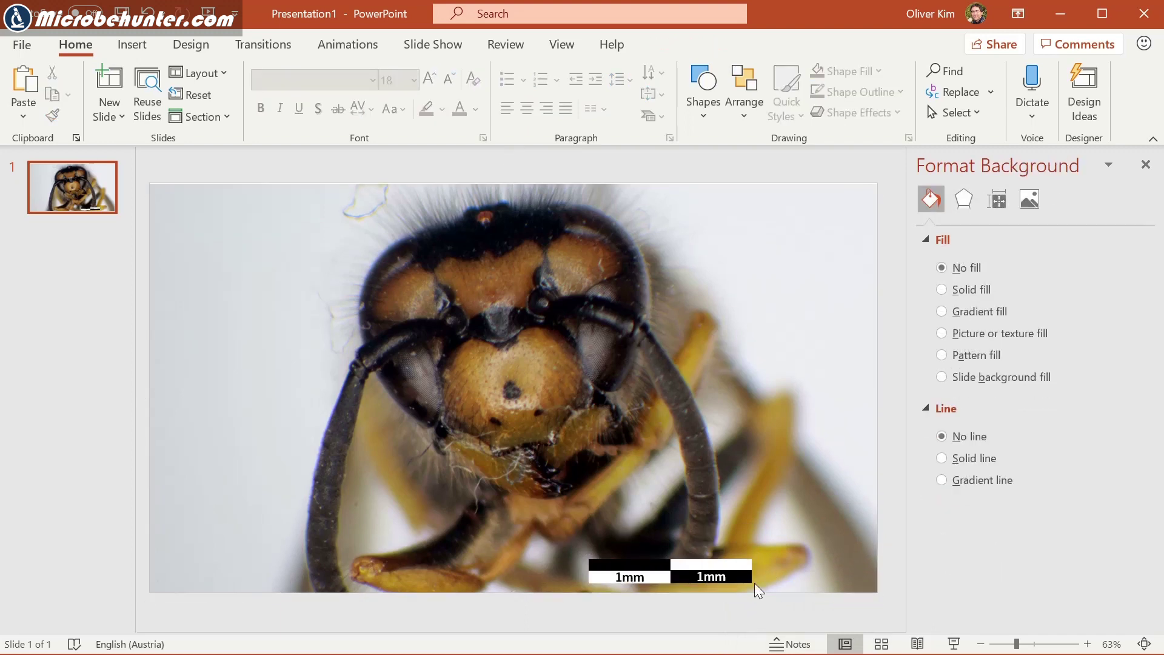
{"action": "left_click", "coordinate": [711, 566]}
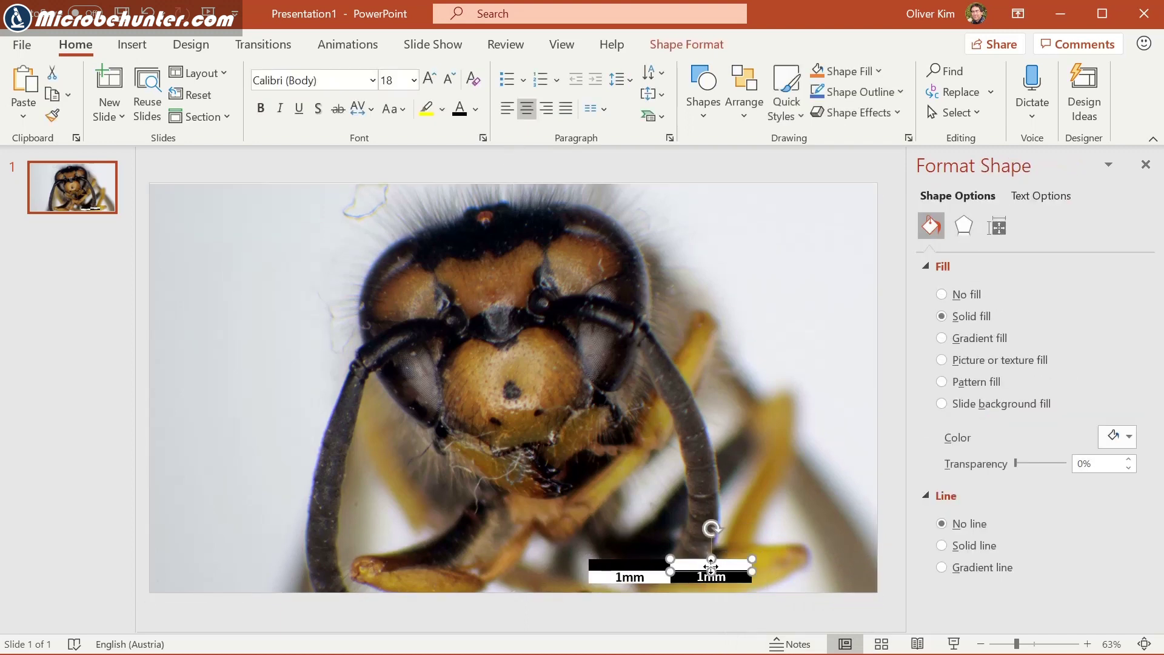
{"action": "key", "text": "Delete"}
{"action": "left_click", "coordinate": [718, 574]}
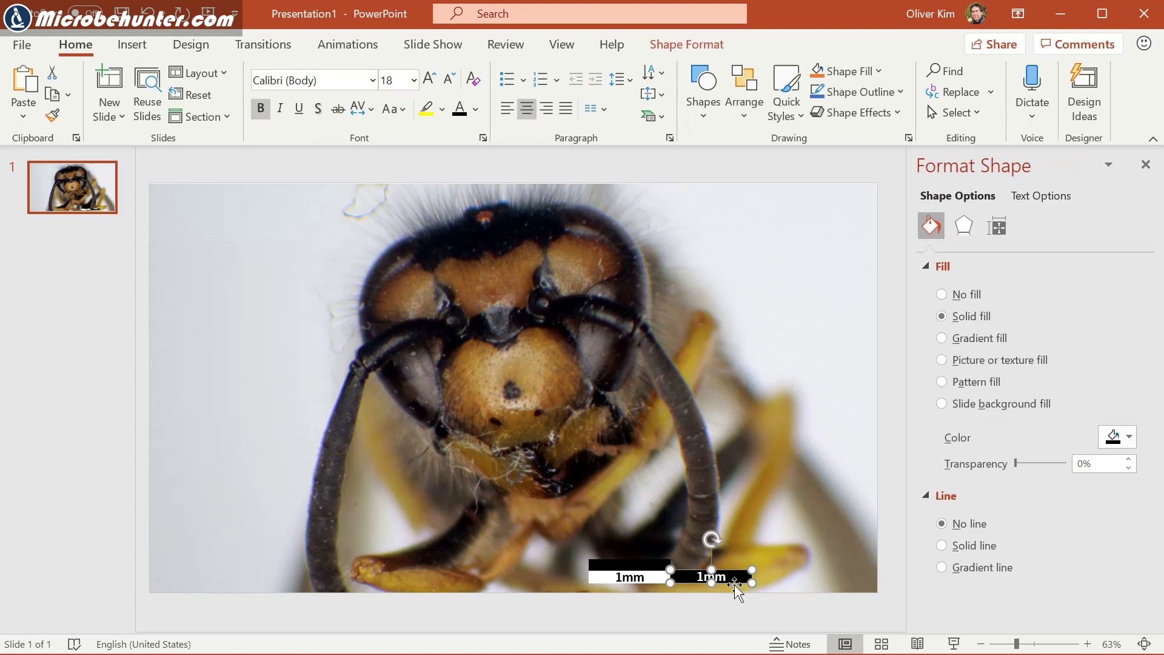
{"action": "key", "text": "Delete"}
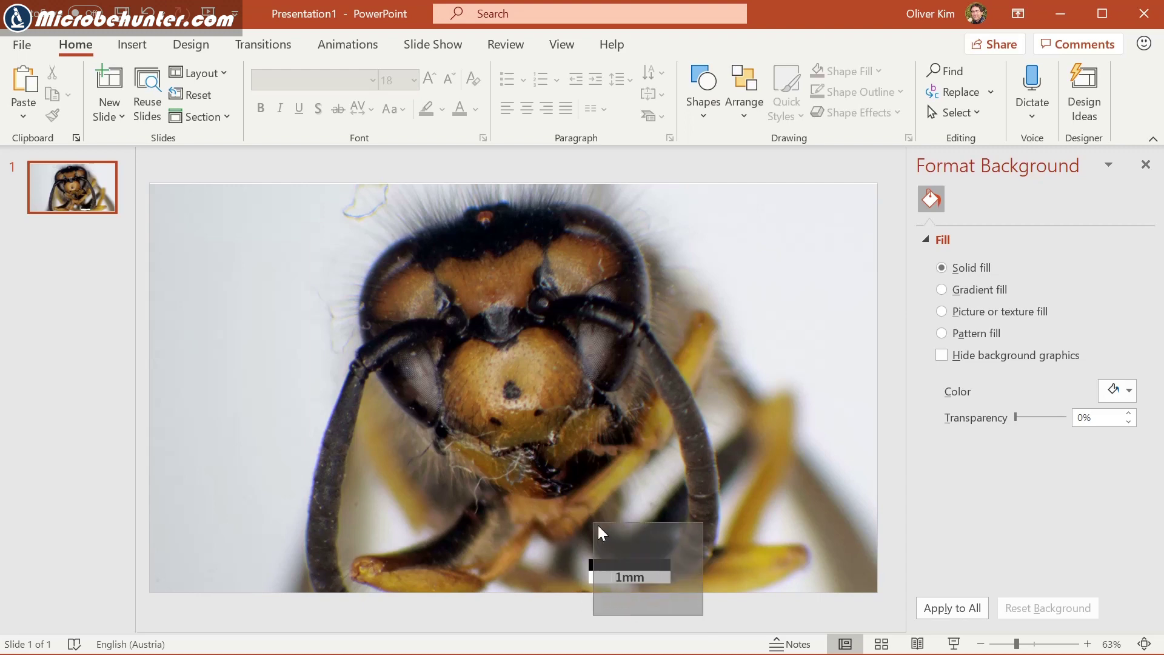
- Move the remaining scale bar to the wasp photo's top-left corner
{"action": "left_click_drag", "start_coordinate": [703, 616], "coordinate": [597, 524]}
{"action": "right_click", "coordinate": [620, 561]}
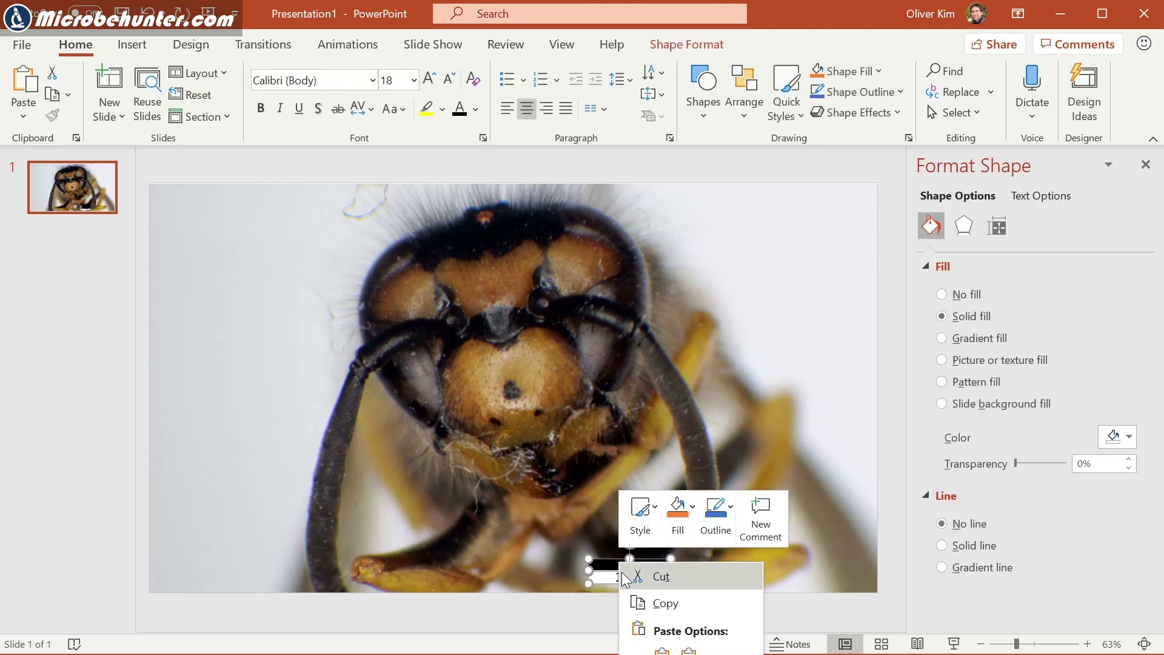
{"action": "left_click", "coordinate": [605, 577]}
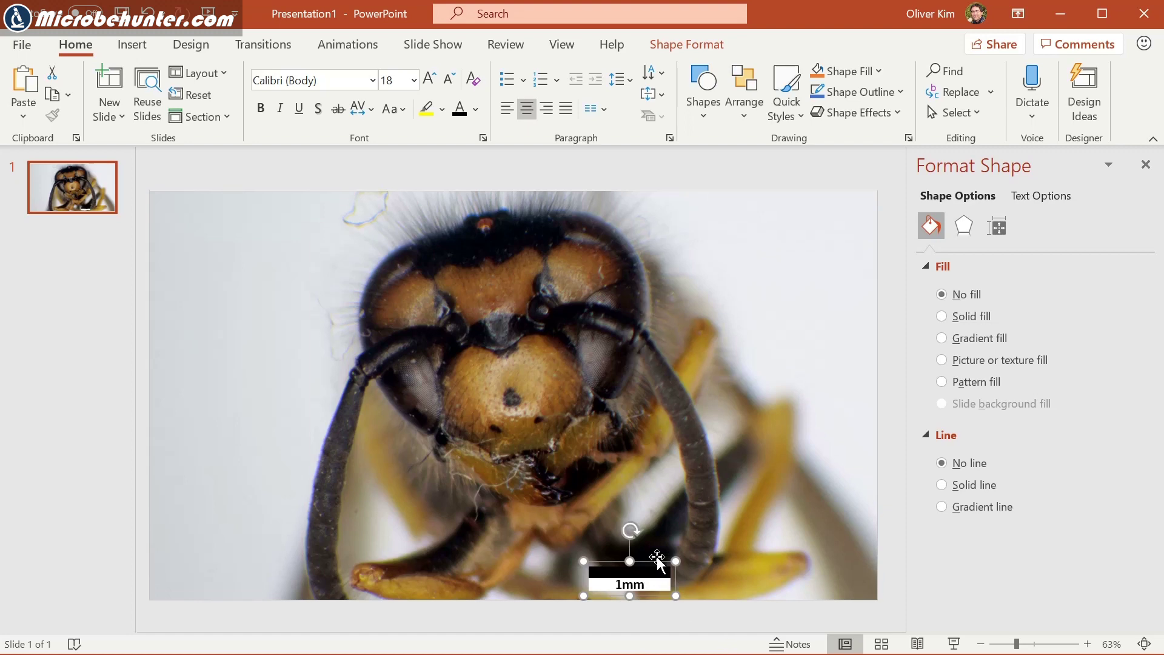
{"action": "left_click_drag", "start_coordinate": [662, 553], "coordinate": [510, 465]}
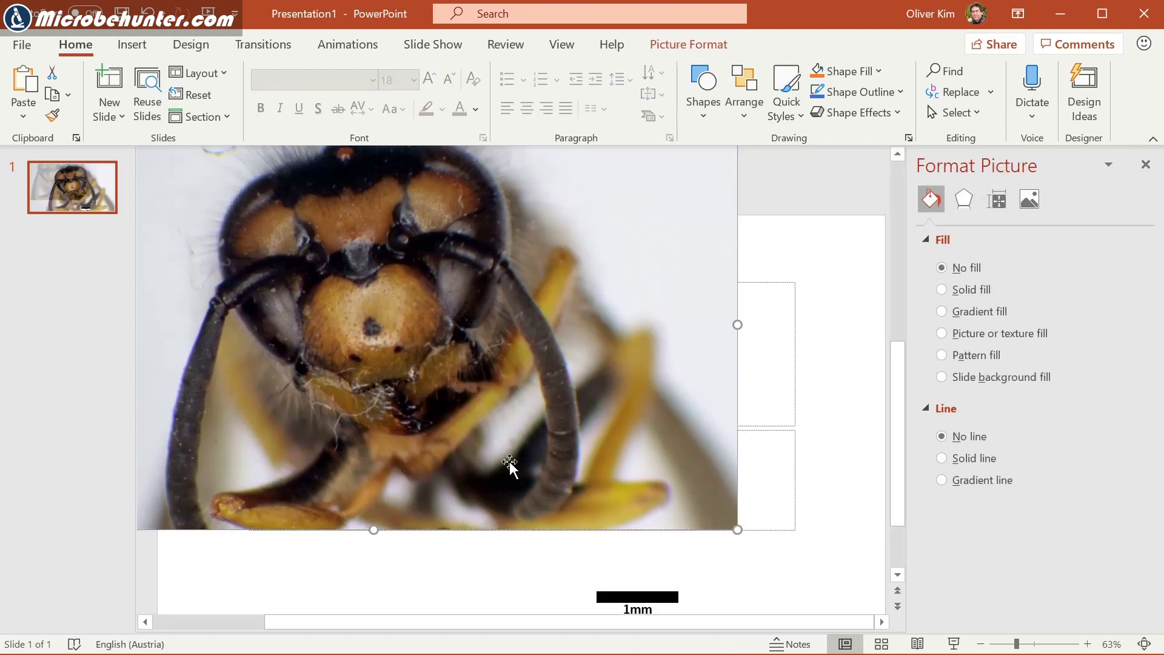
{"action": "key", "text": "ctrl+z"}
{"action": "left_click", "coordinate": [644, 576]}
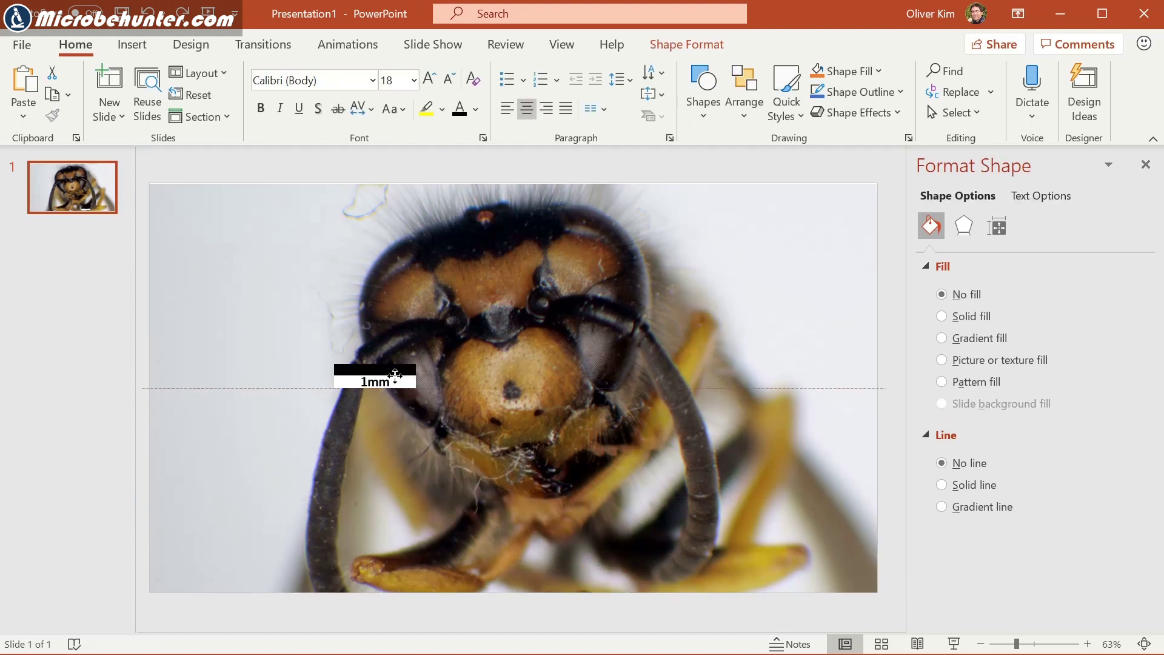
{"action": "left_click_drag", "start_coordinate": [650, 577], "coordinate": [224, 213]}
- Ungroup, then regroup the bar and '1mm' label into one object
{"action": "right_click", "coordinate": [225, 218]}
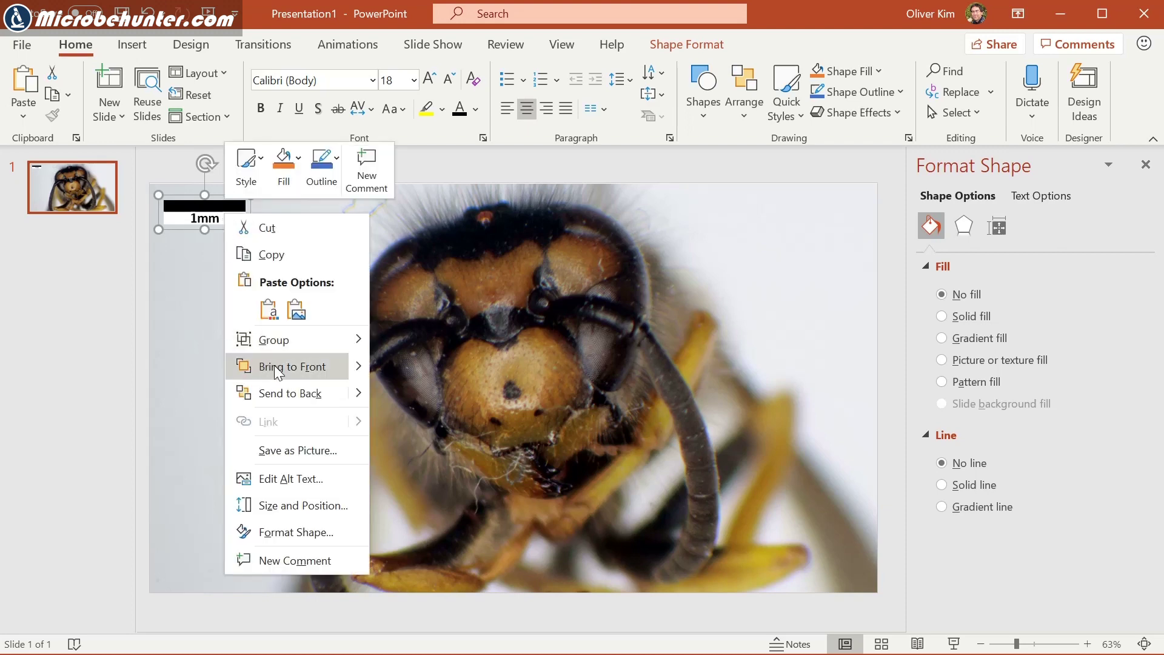
{"action": "mouse_move", "coordinate": [274, 339]}
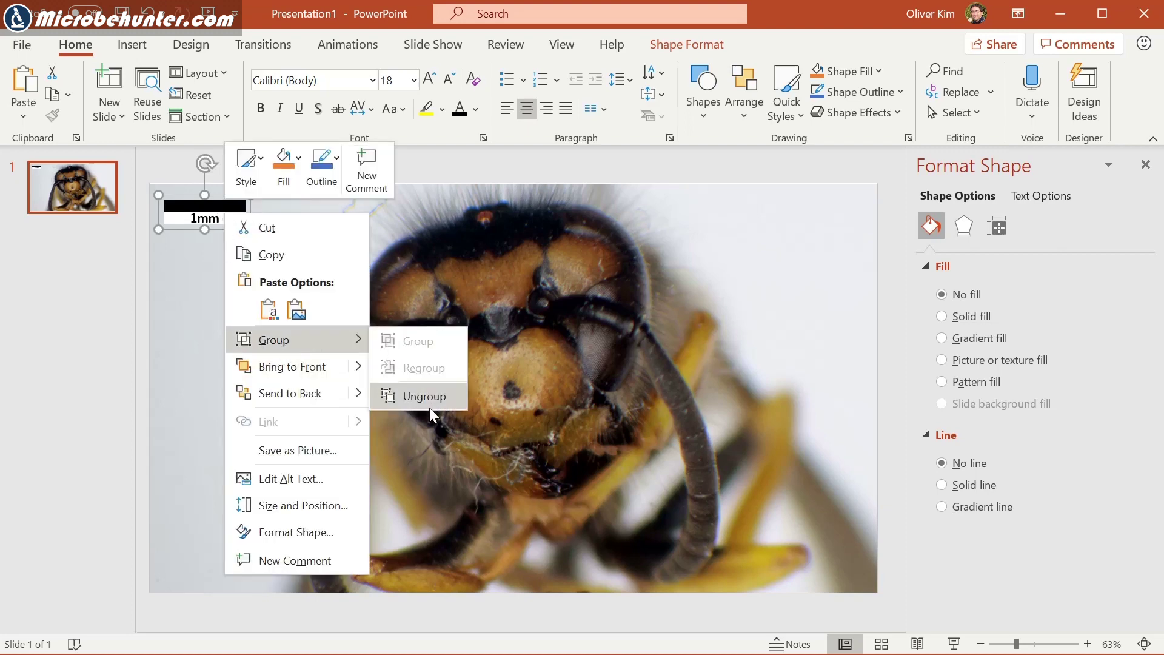
{"action": "left_click", "coordinate": [429, 400]}
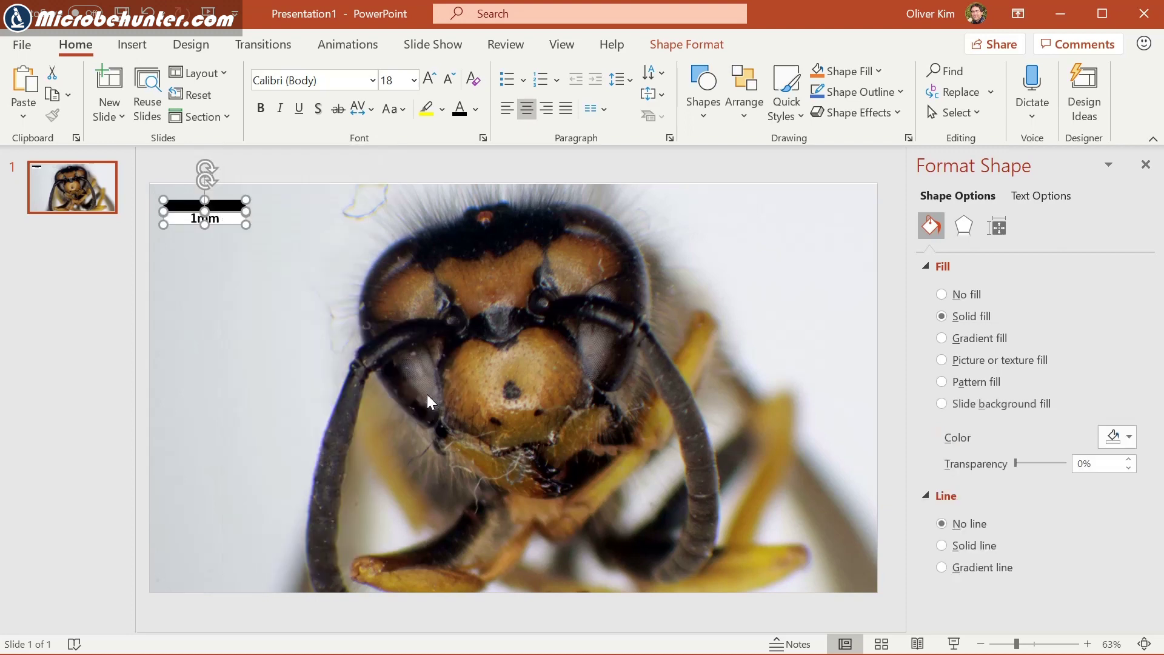
{"action": "right_click", "coordinate": [235, 225]}
{"action": "mouse_move", "coordinate": [284, 347]}
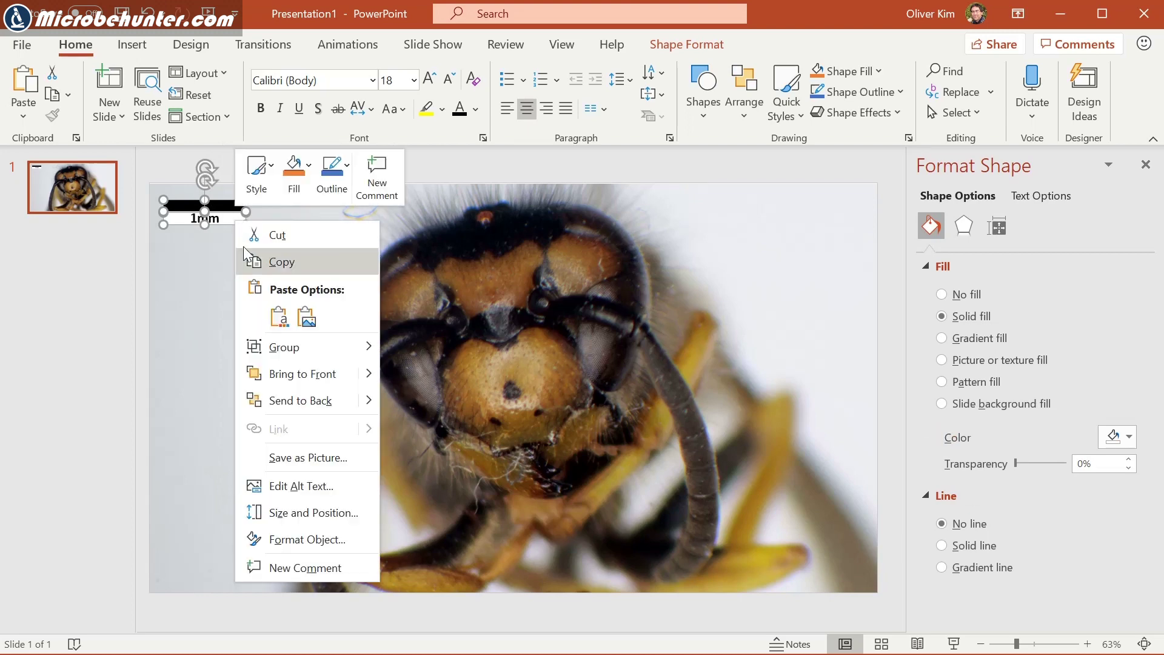
{"action": "left_click", "coordinate": [424, 375]}
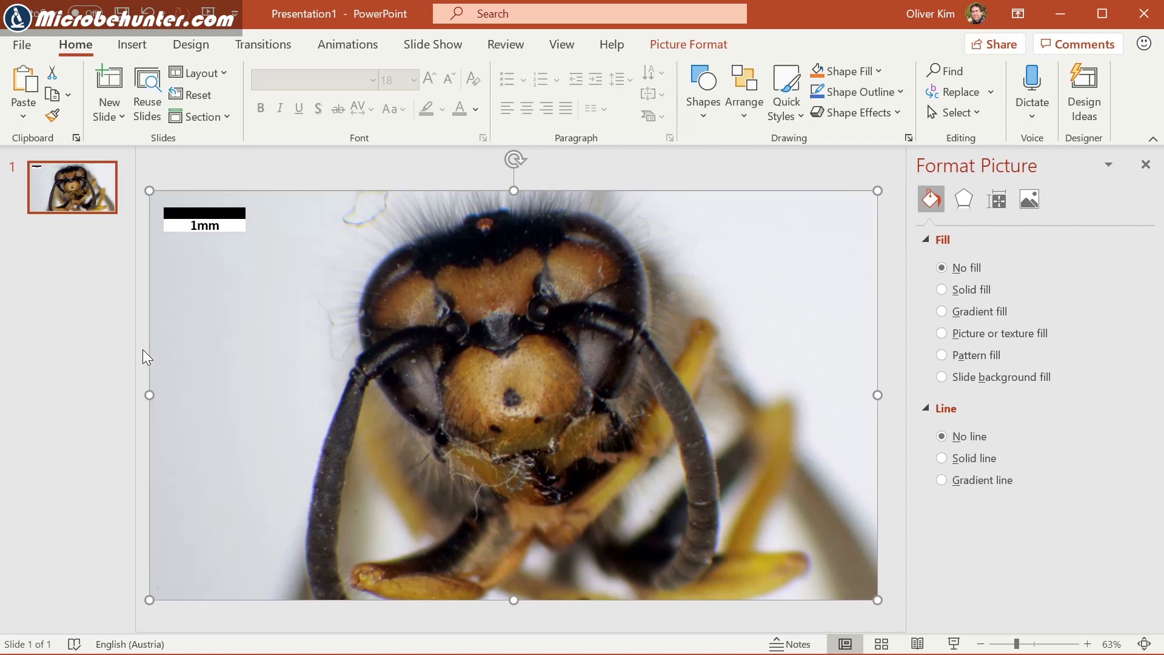
{"action": "left_click", "coordinate": [142, 349]}
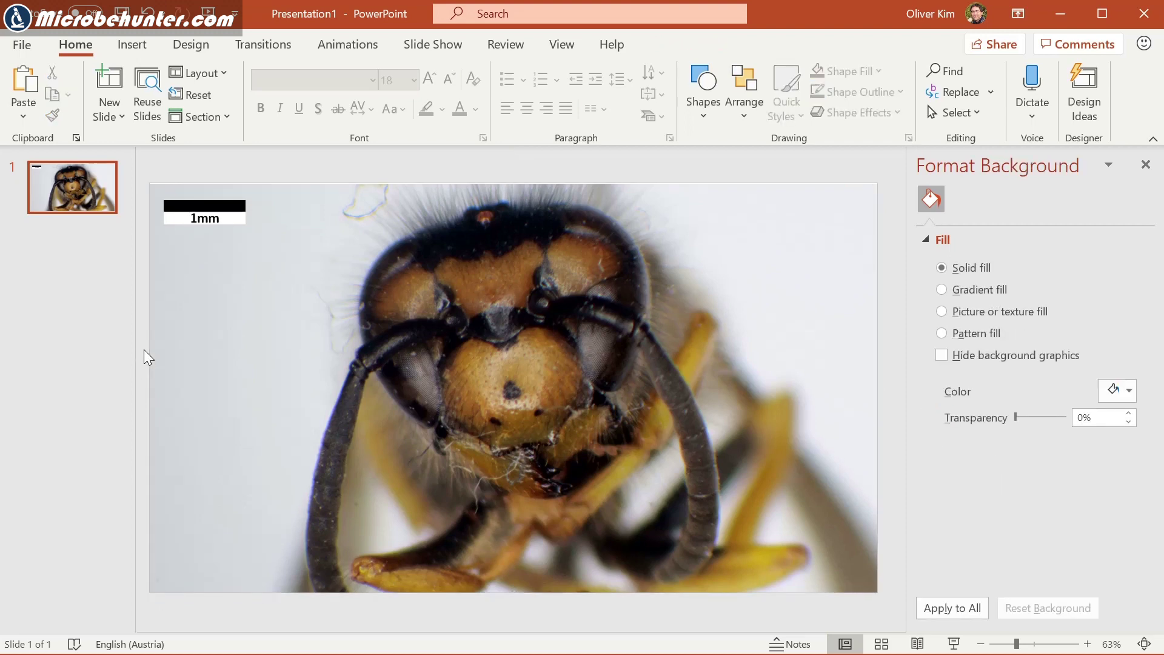
- Export only the current slide as a JPEG File Interchange Format image named 'picture'
{"action": "left_click", "coordinate": [26, 48]}
{"action": "left_click", "coordinate": [71, 255]}
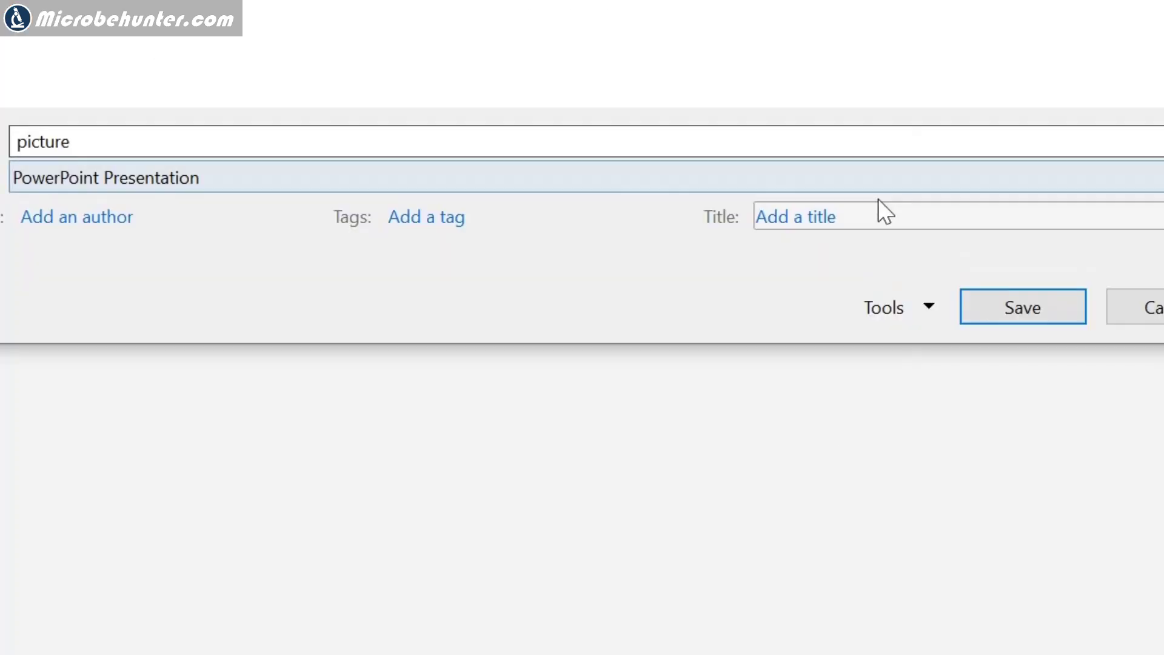
{"action": "left_click", "coordinate": [1160, 178]}
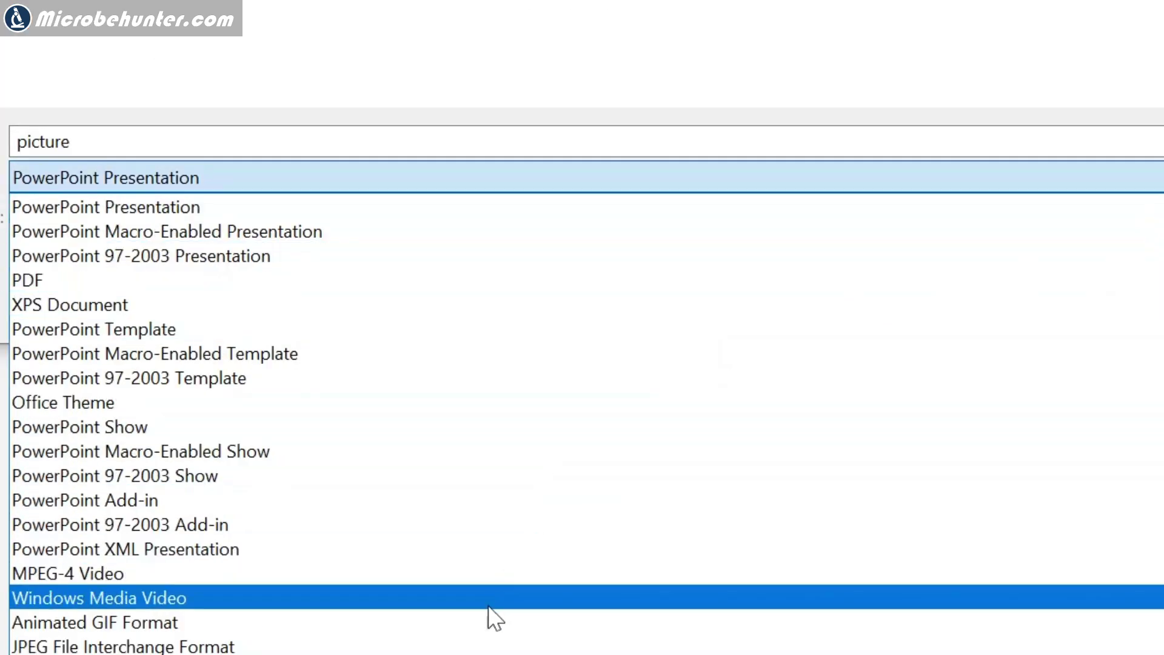
{"action": "left_click", "coordinate": [462, 647]}
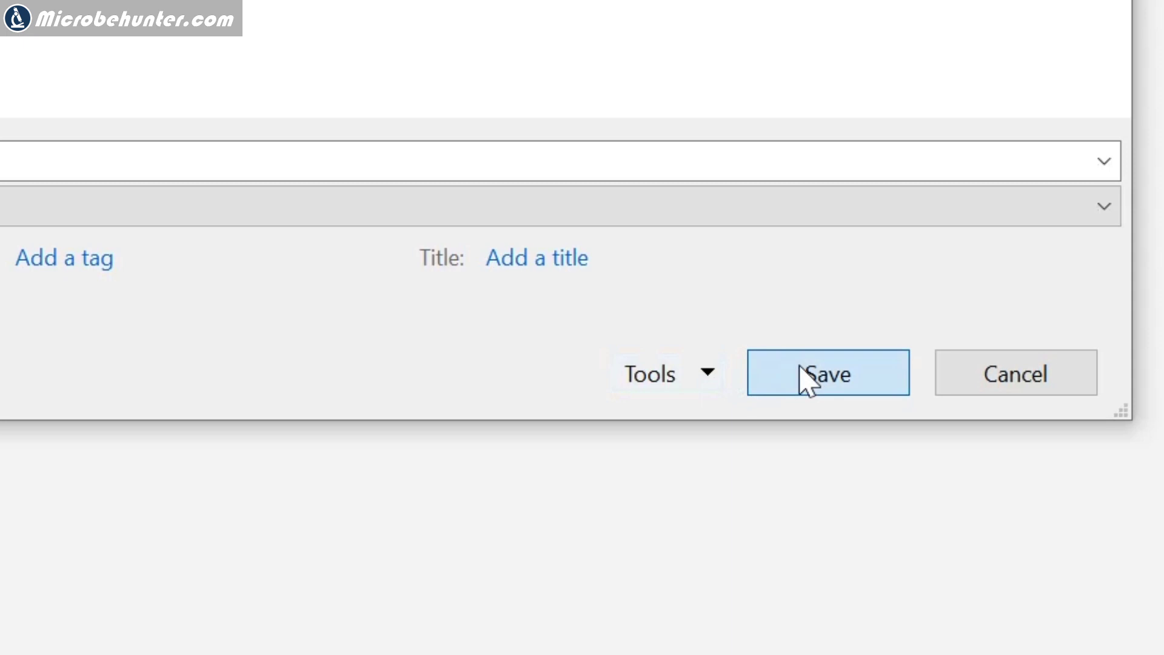
{"action": "left_click", "coordinate": [800, 368]}
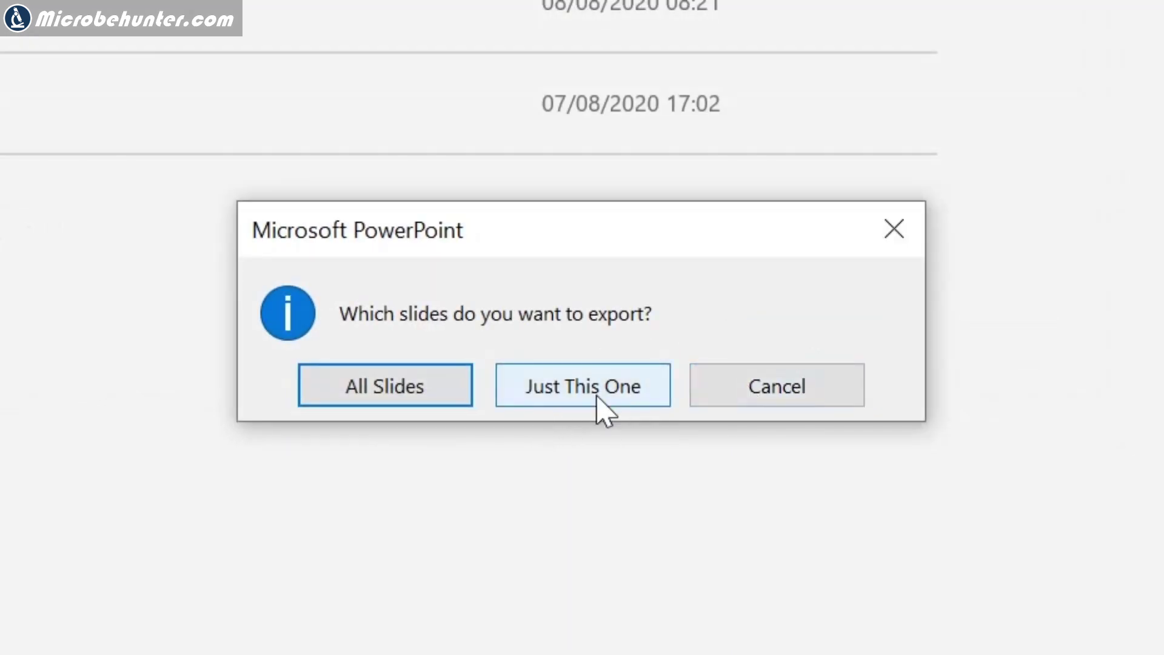
{"action": "left_click", "coordinate": [575, 400]}
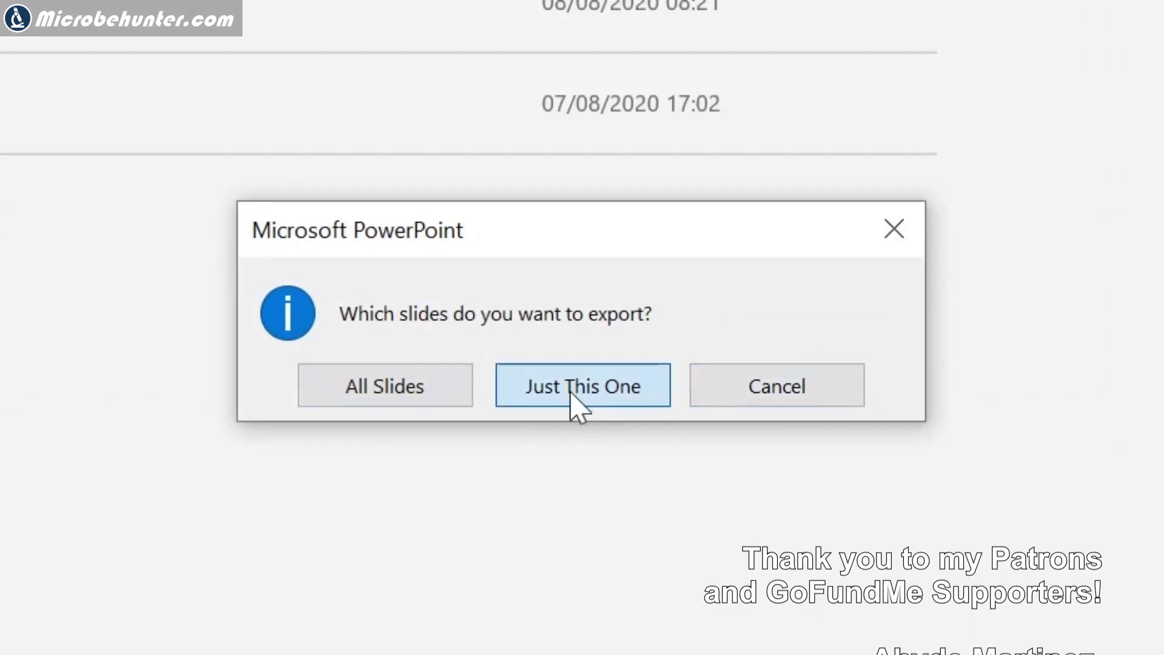